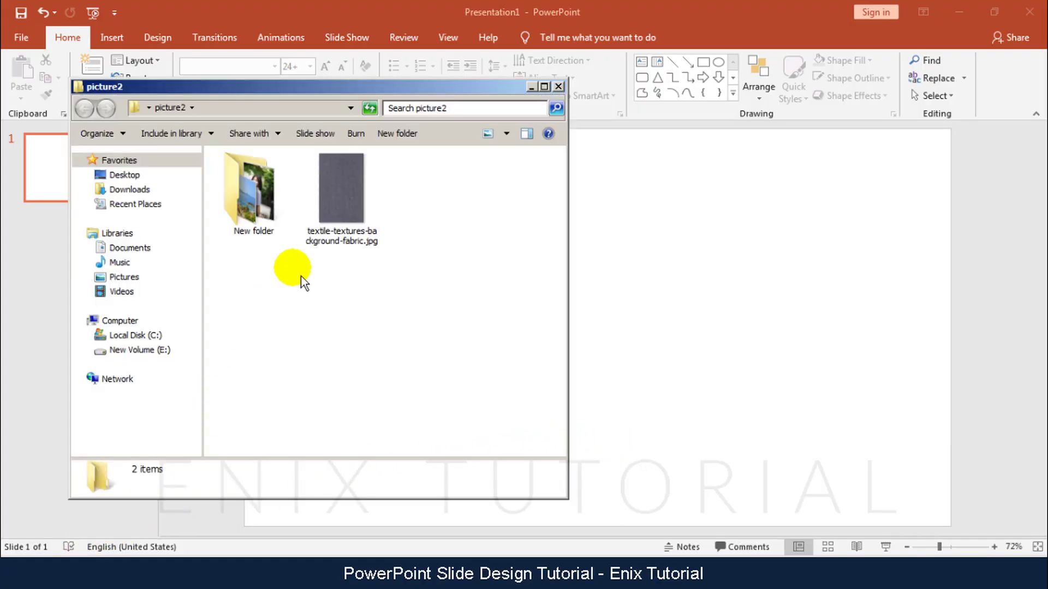
Step: Drag the textile texture JPG onto the slide's left edge and widen it to 5.77 inches
left_click(339, 217)
left_click_drag(339, 215, 466, 266)
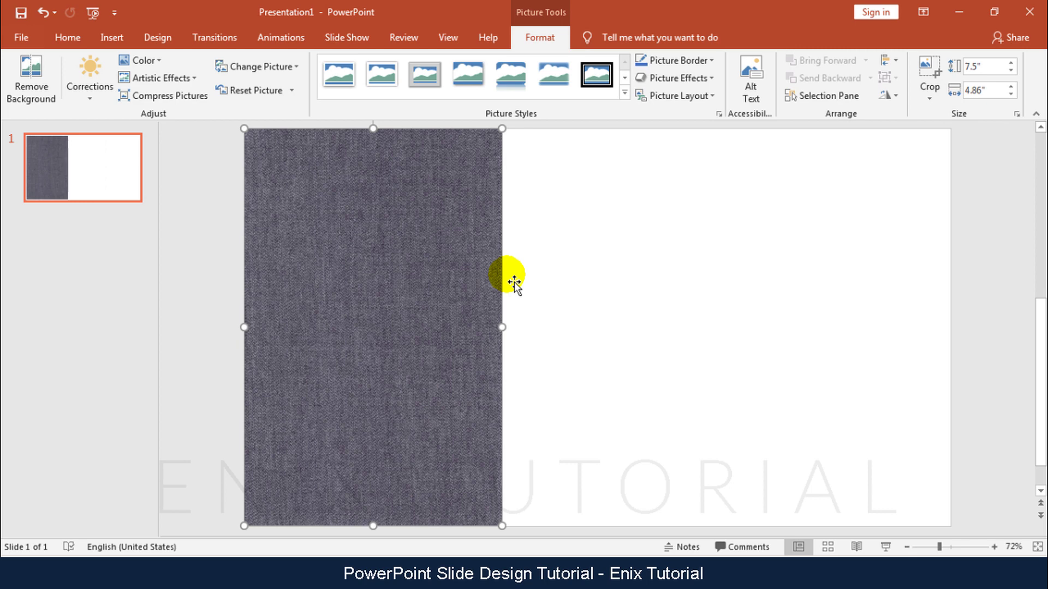
left_click_drag(502, 328, 564, 344)
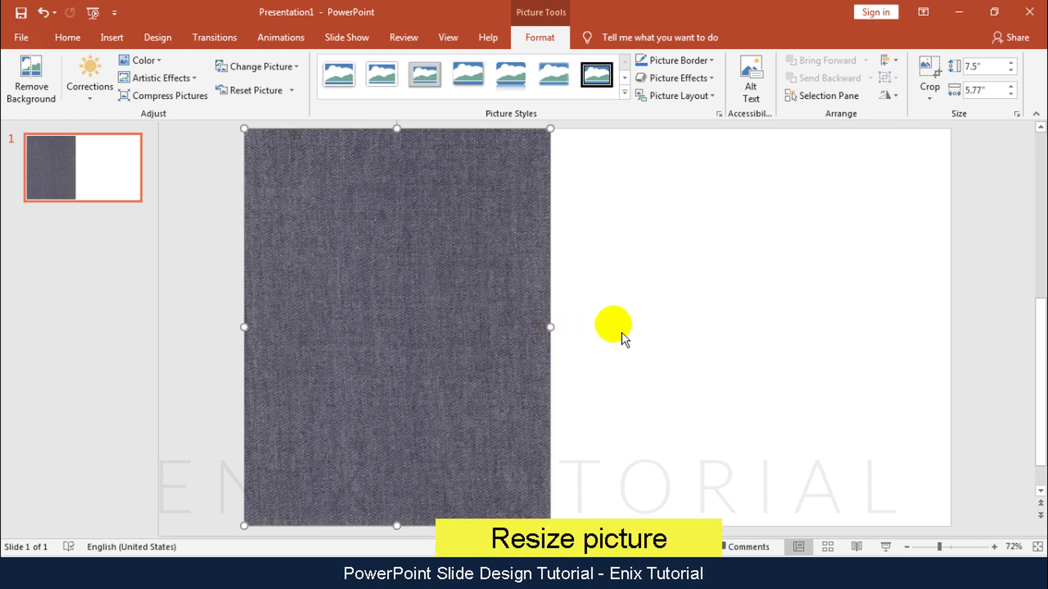
Step: Draw a tall blue rectangle, tilt it and move it across the denim picture's right edge
left_click(609, 332)
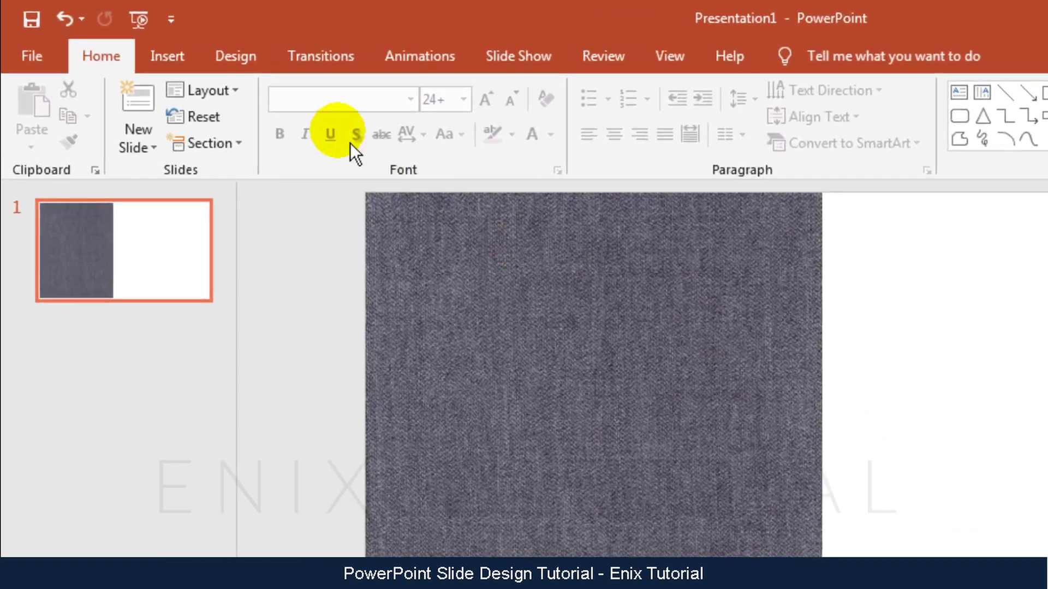
left_click(200, 70)
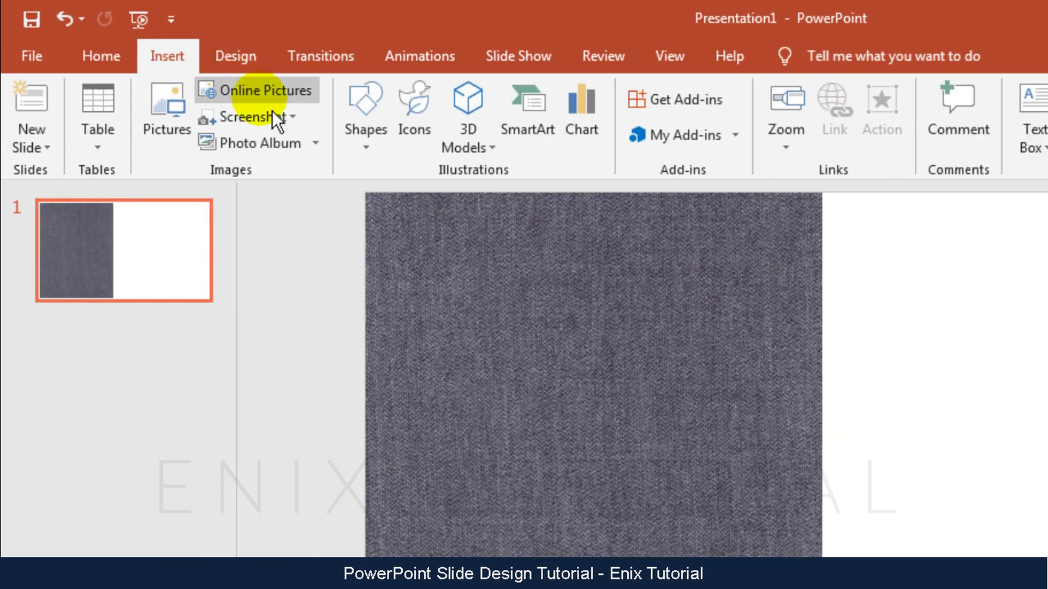
scroll(448, 388, "down", 3)
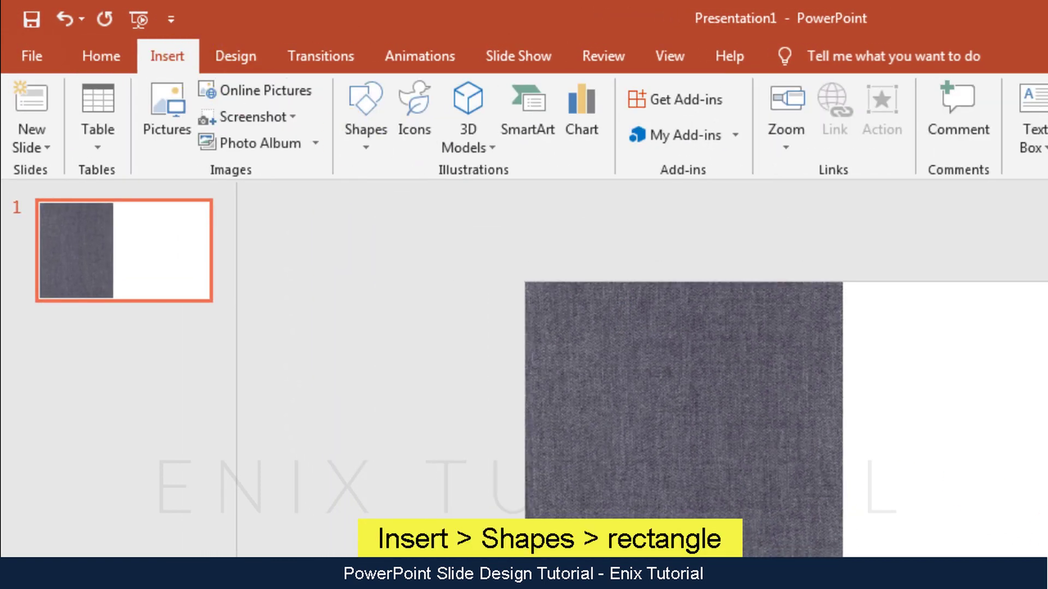
left_click(361, 120)
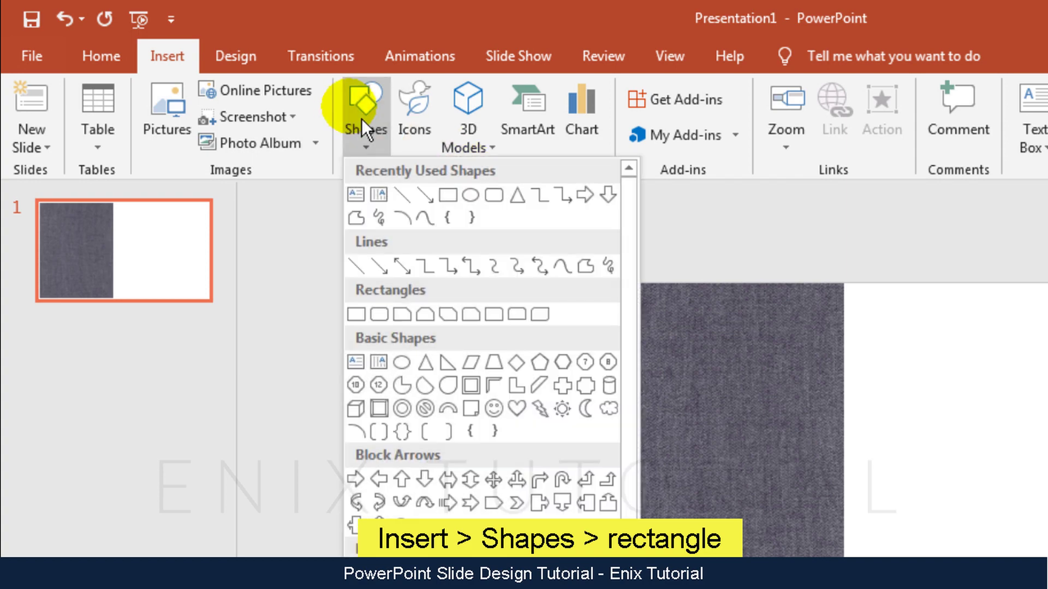
left_click(357, 313)
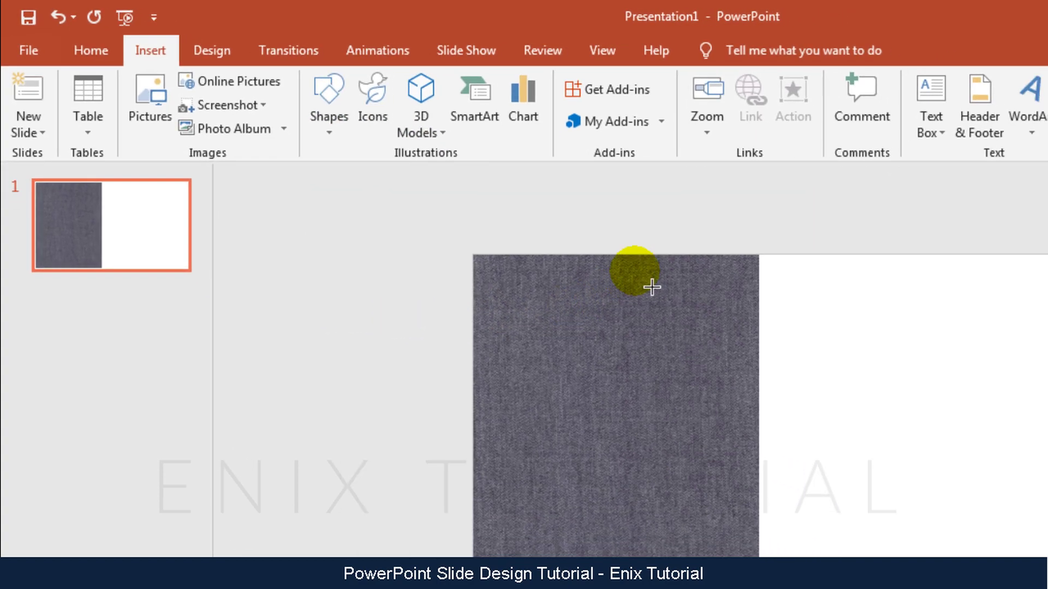
left_click_drag(706, 219, 911, 588)
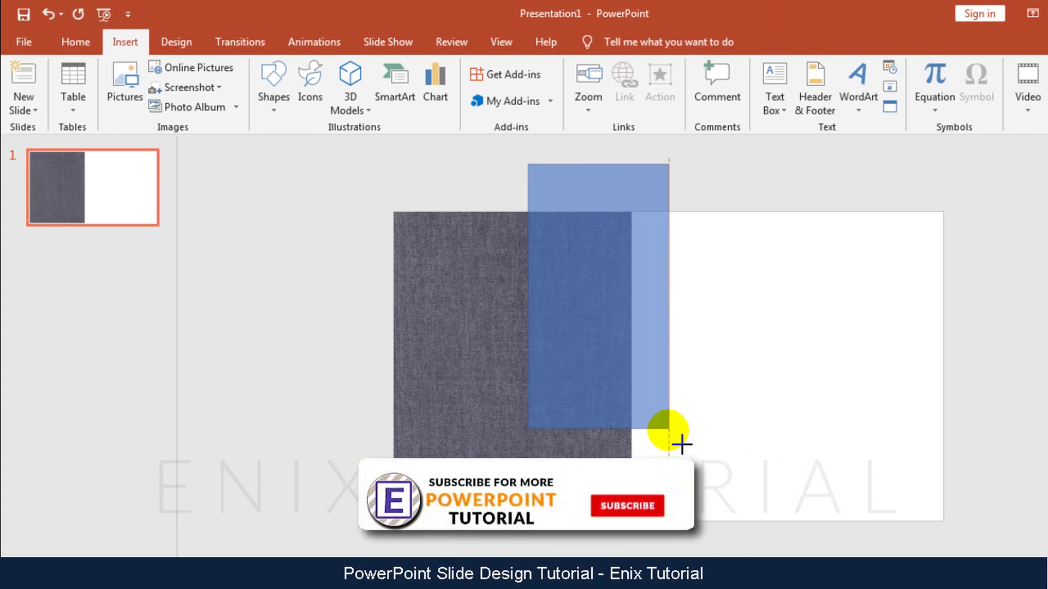
mouse_move(682, 444)
left_mouse_down()
mouse_move(730, 547)
mouse_move(709, 536)
left_mouse_up()
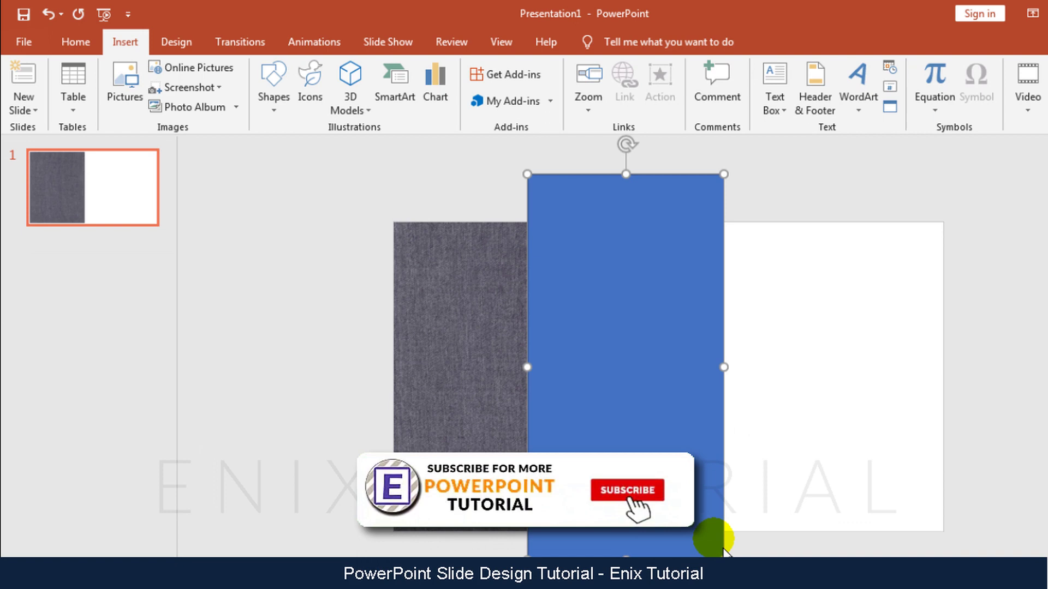
left_click_drag(626, 148, 580, 148)
left_click_drag(590, 309, 627, 295)
Step: Select the denim picture and the blue rectangle, then apply Merge Shapes > Subtract
left_click(524, 334)
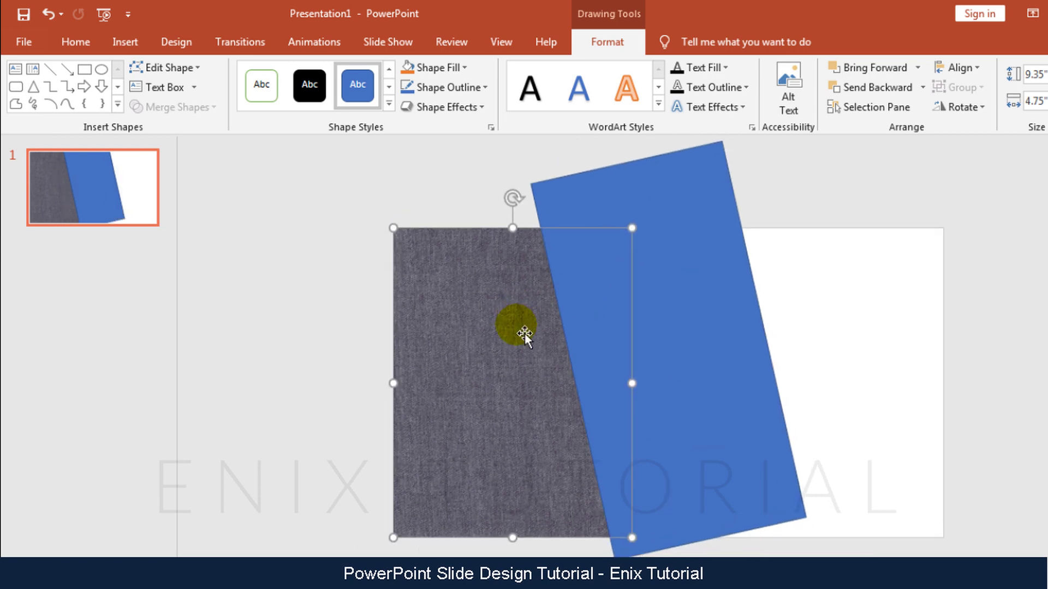
left_click(709, 308, "ctrl")
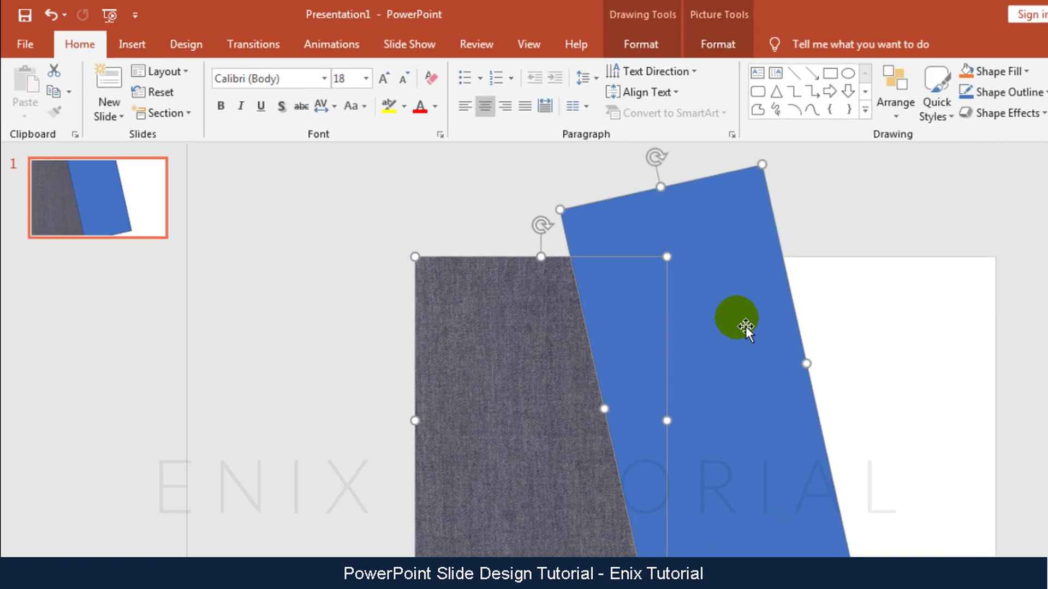
left_click(642, 45)
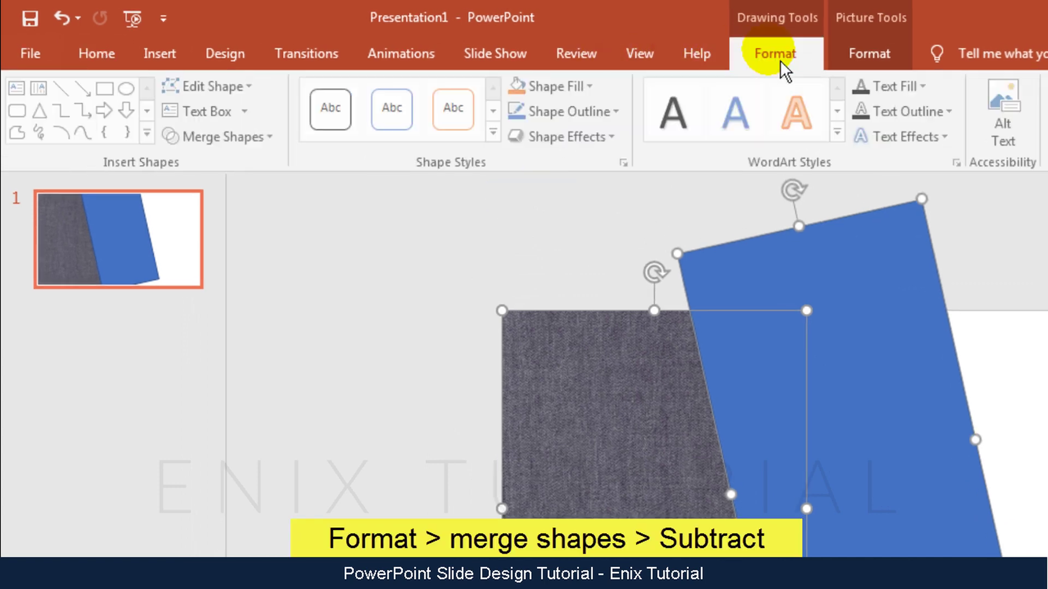
left_click(257, 137)
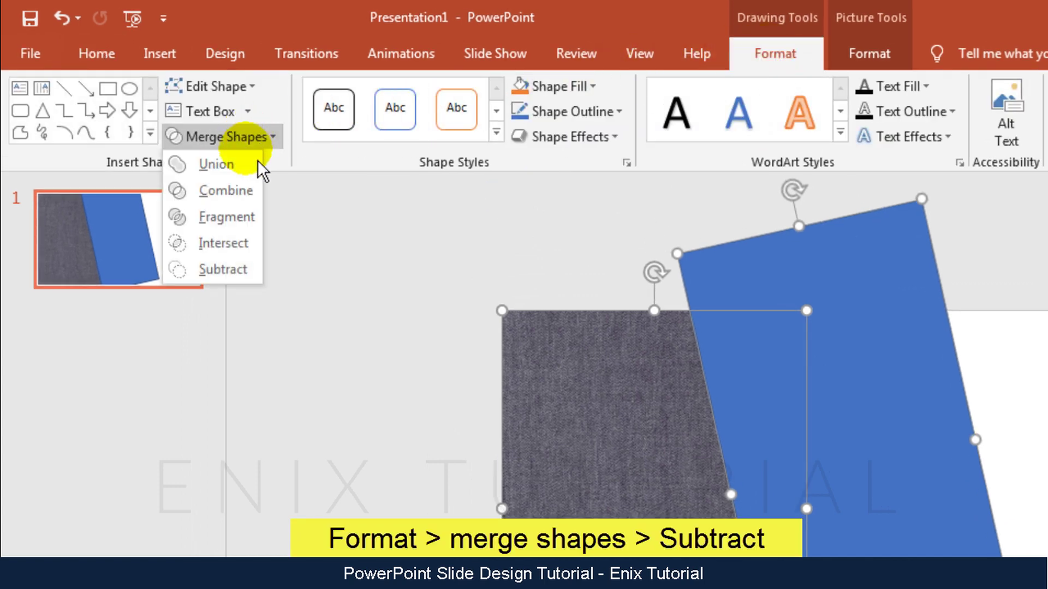
left_click(243, 280)
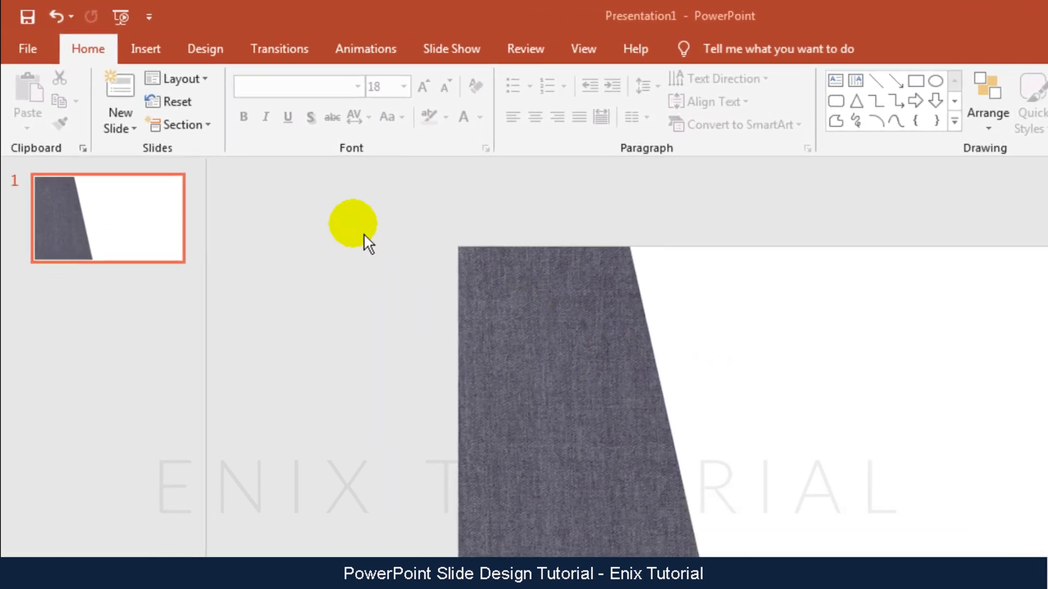
Step: Draw a straight line from above the denim panel down past its bottom edge
left_click(179, 64)
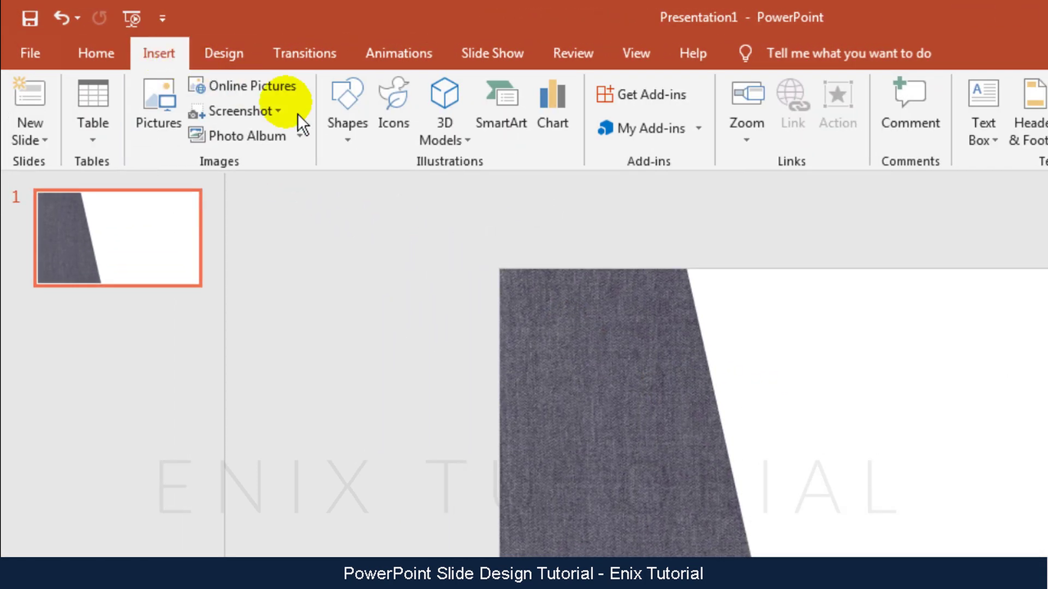
left_click(348, 130)
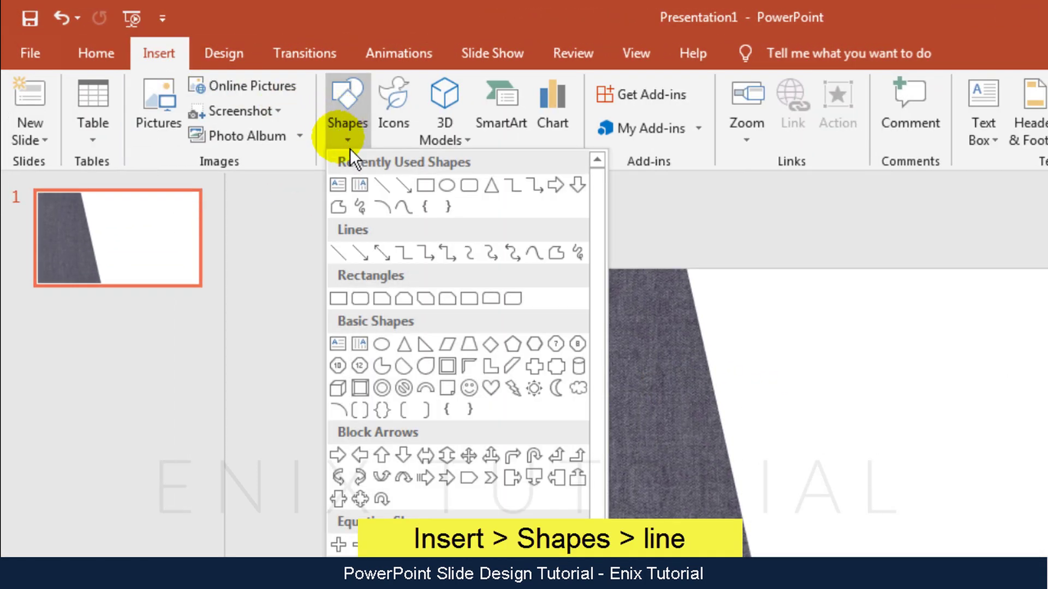
left_click(339, 253)
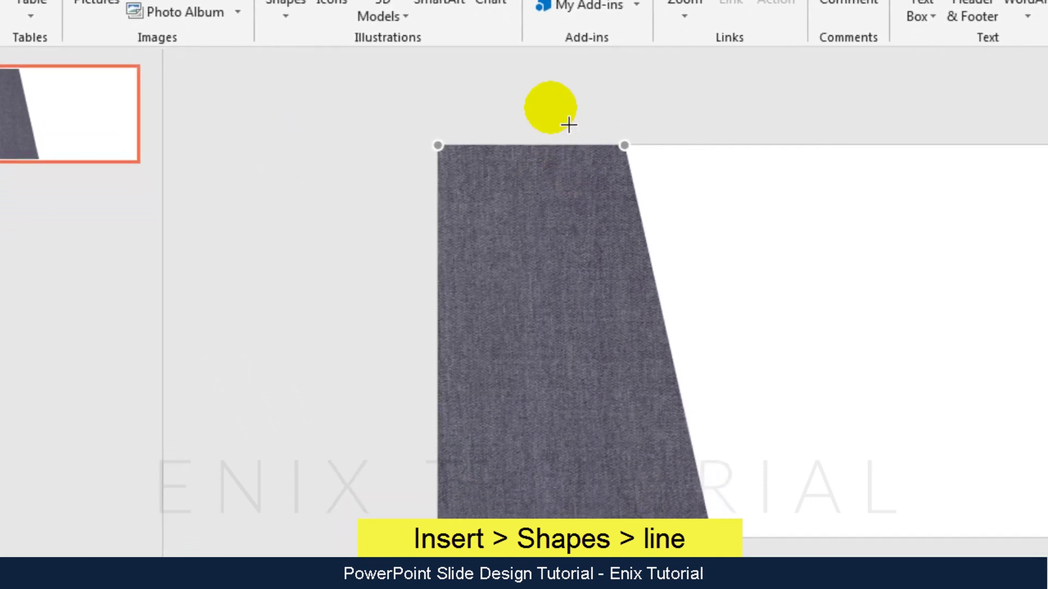
mouse_move(550, 107)
left_mouse_down()
mouse_move(670, 555)
mouse_move(661, 535)
left_mouse_up()
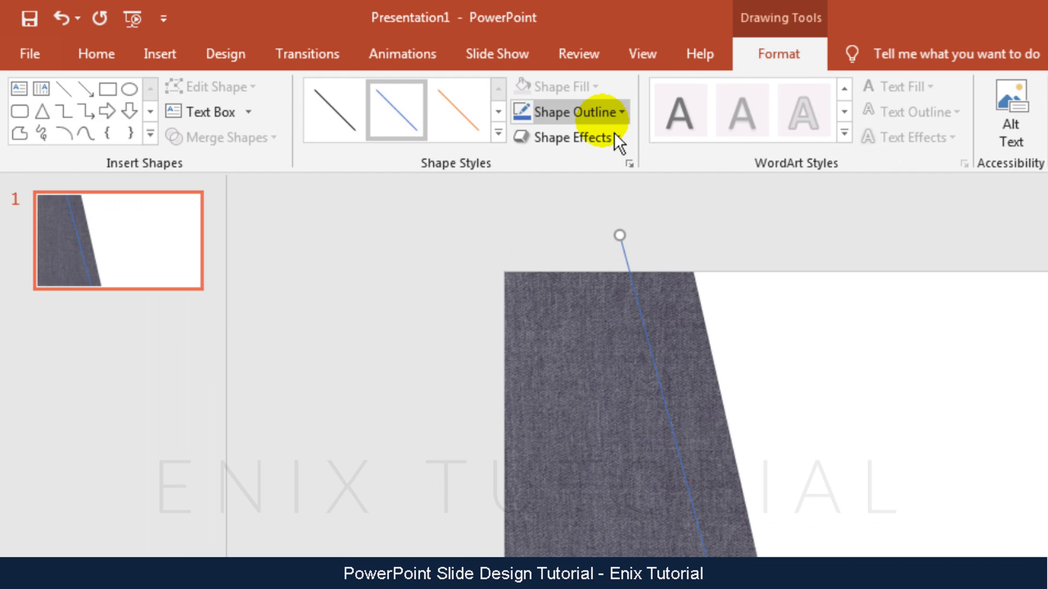
Step: Give the line a white, 3 pt, Square Dot dashed outline
left_click(616, 121)
left_click(523, 162)
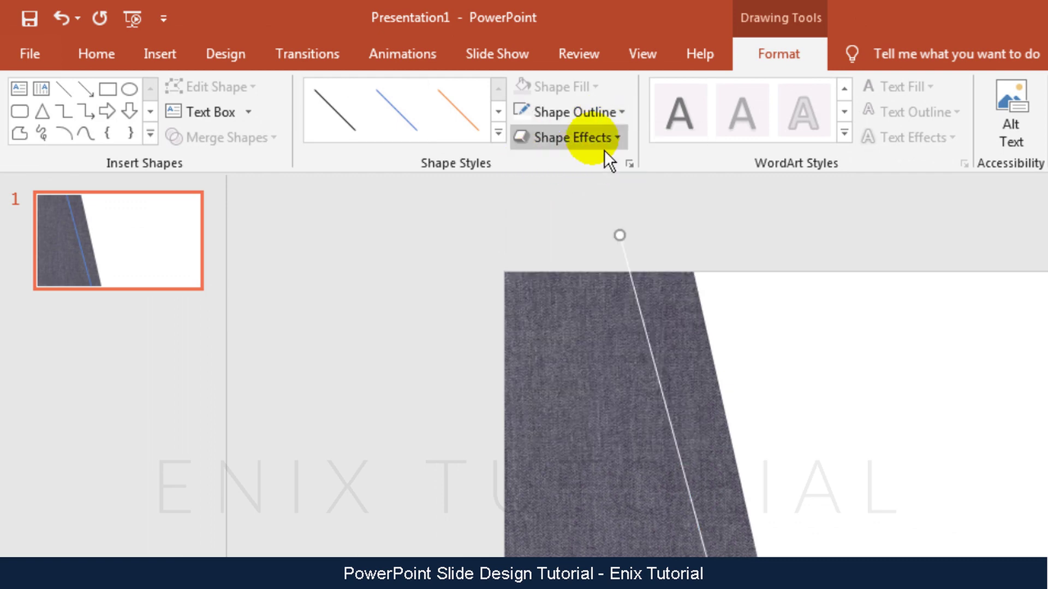
left_click(620, 117)
mouse_move(627, 394)
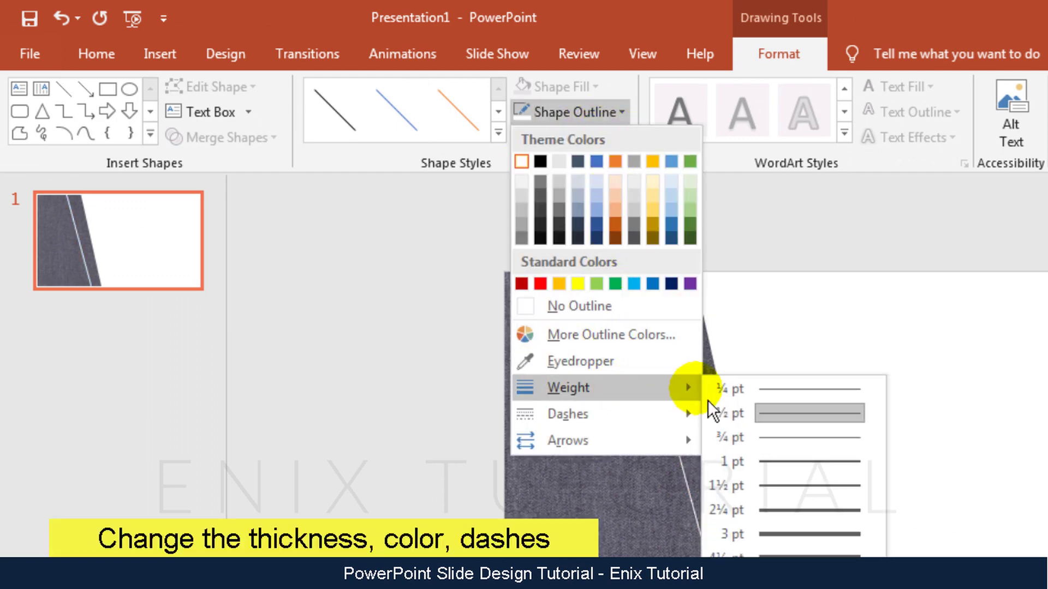
left_click(809, 536)
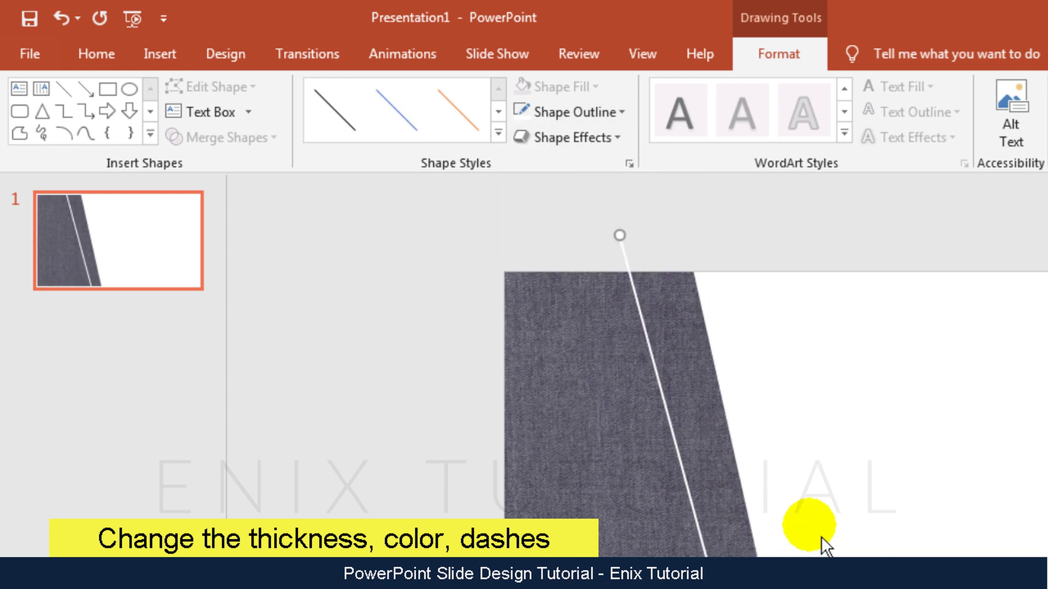
left_click(599, 121)
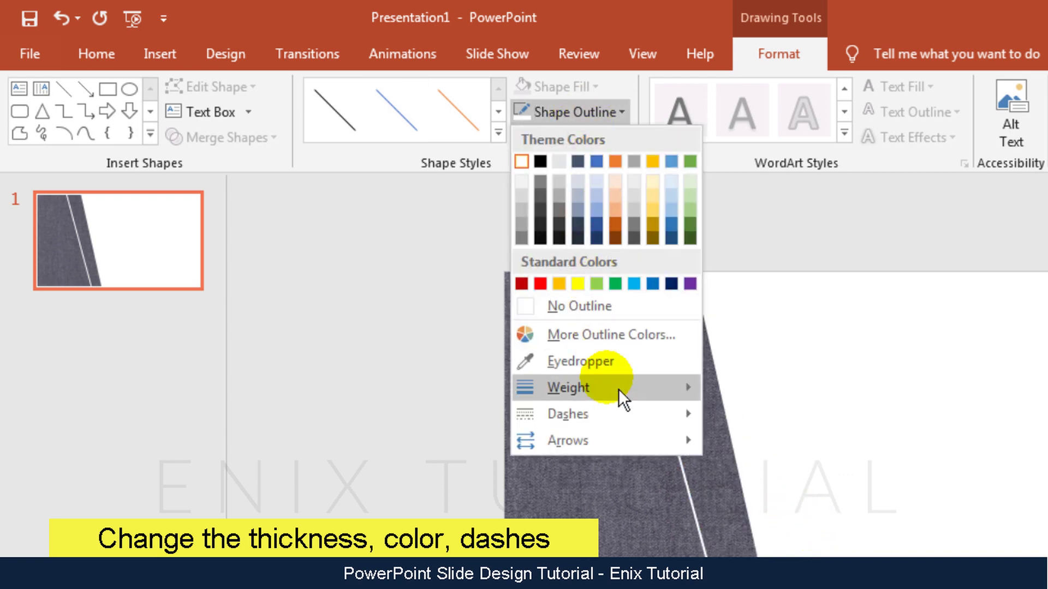
mouse_move(667, 437)
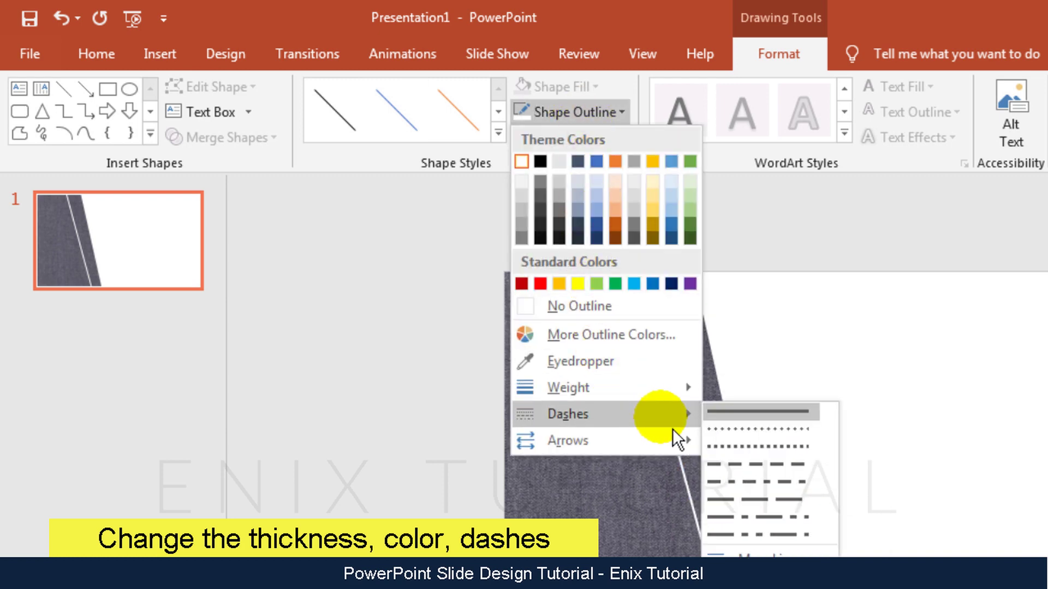
left_click(765, 456)
Step: Adjust the dashed line's endpoints and position to run parallel inside the slanted edge
left_click(762, 237)
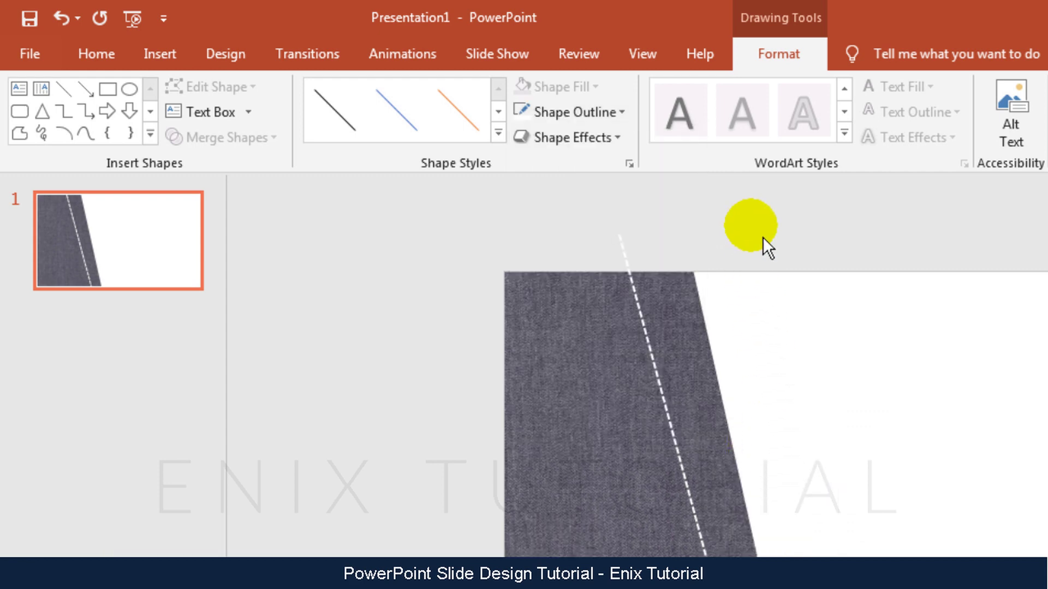
double_click(676, 392)
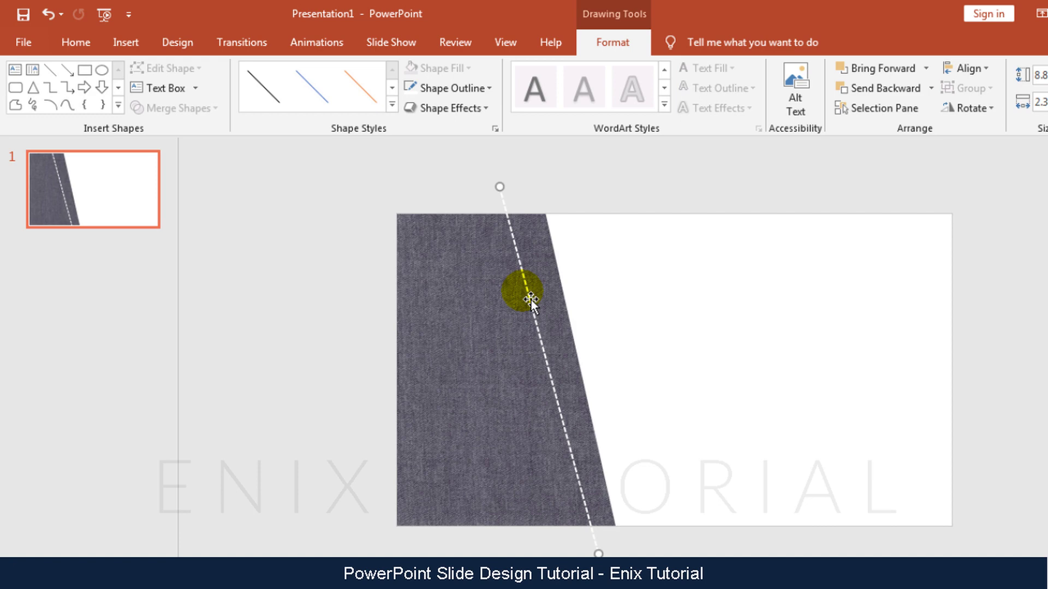
mouse_move(499, 187)
left_mouse_down()
mouse_move(522, 195)
mouse_move(507, 183)
left_mouse_up()
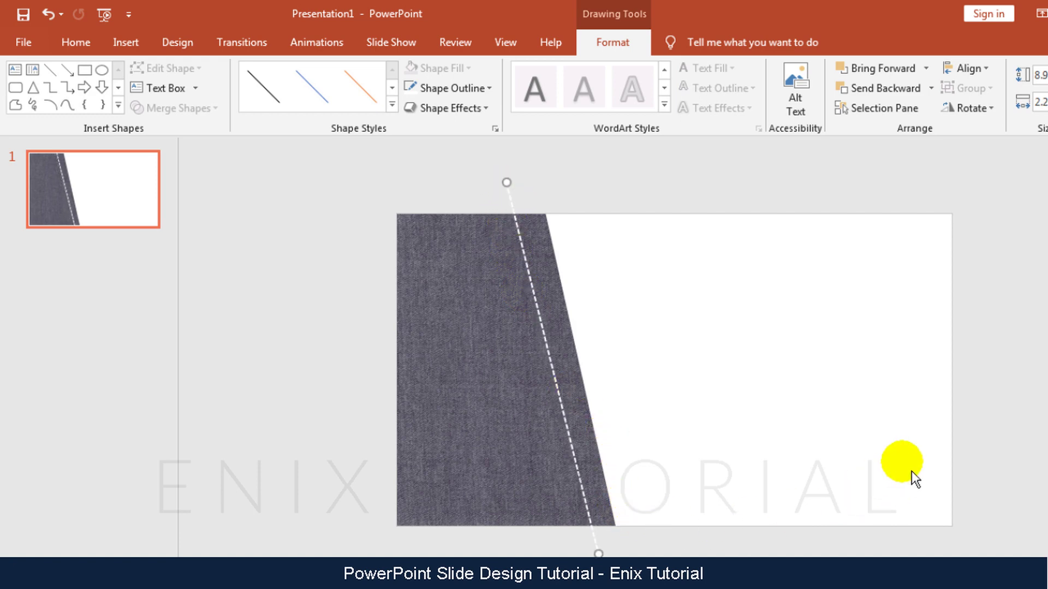
left_click_drag(598, 553, 593, 551)
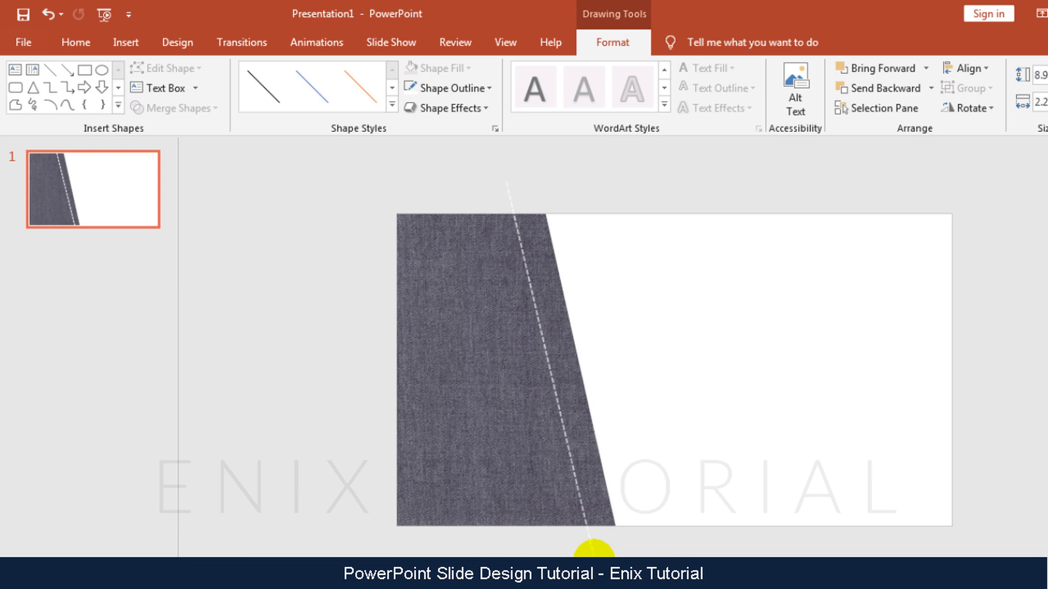
left_click(1008, 420)
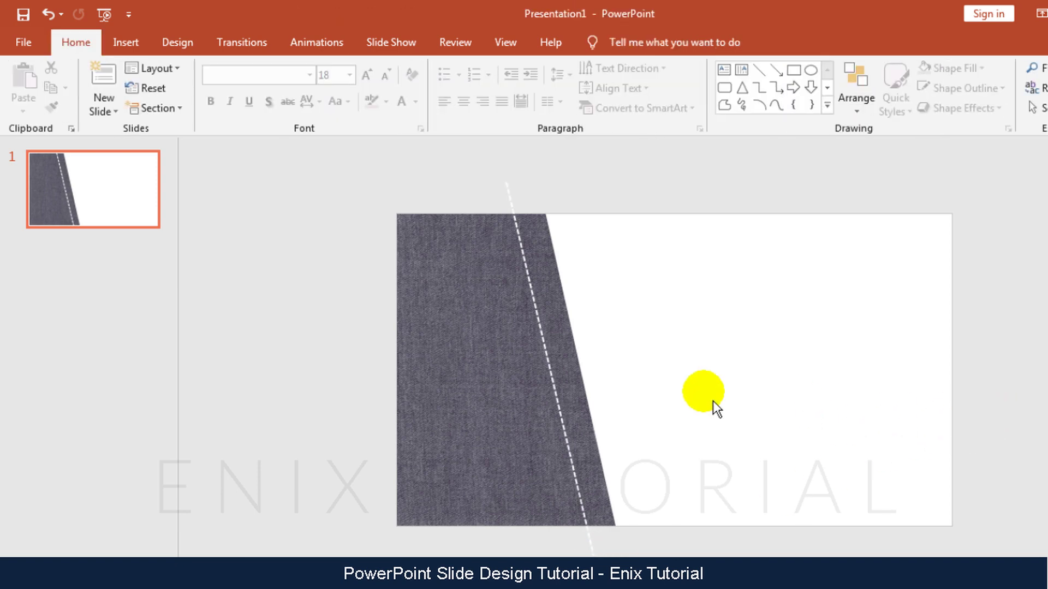
left_click_drag(556, 389, 567, 388)
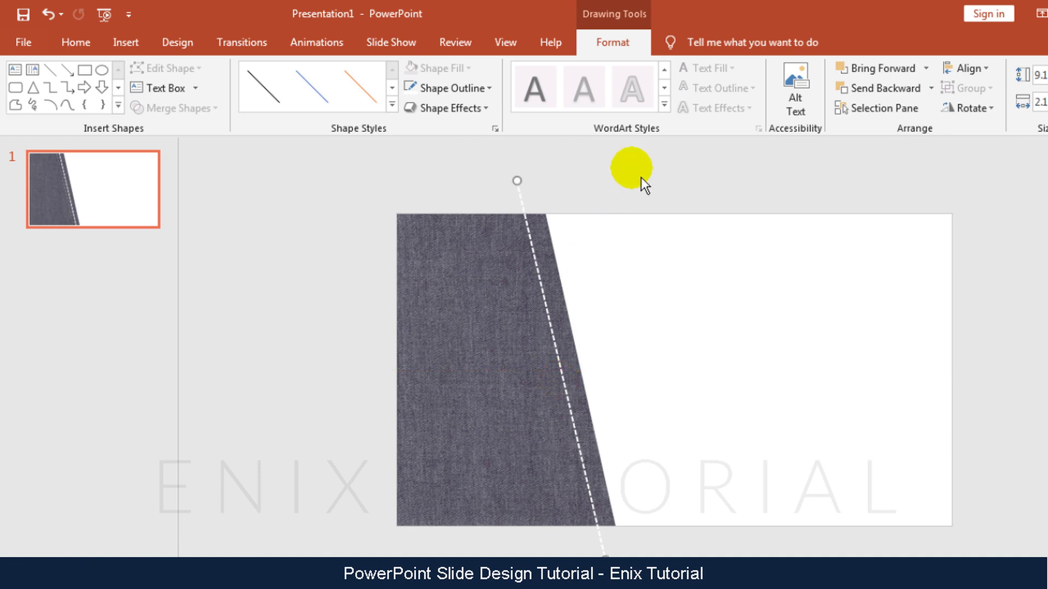
Step: Draw a text box on the denim strip with white DAGGERSQUARE text at 24 pt
left_click(636, 192)
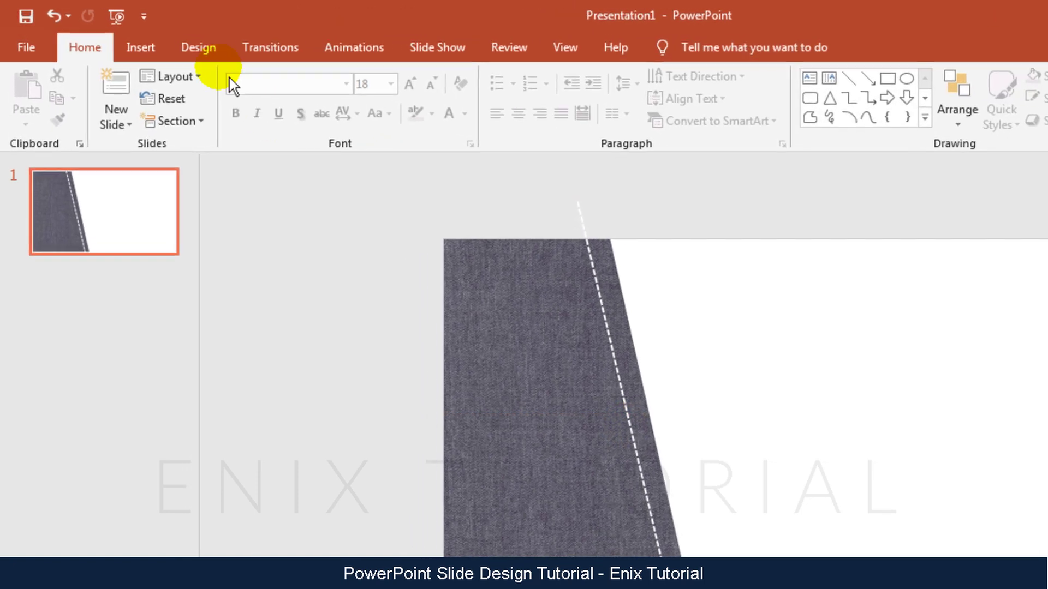
left_click(148, 50)
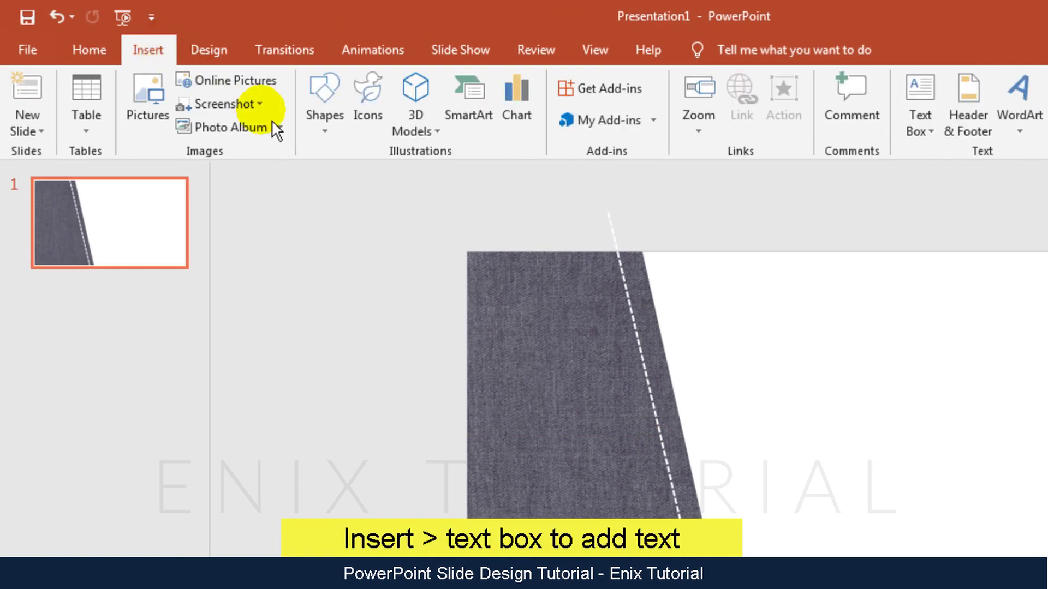
left_click(931, 97)
mouse_move(489, 286)
left_mouse_down()
mouse_move(577, 375)
mouse_move(594, 359)
left_mouse_up()
left_click(327, 90)
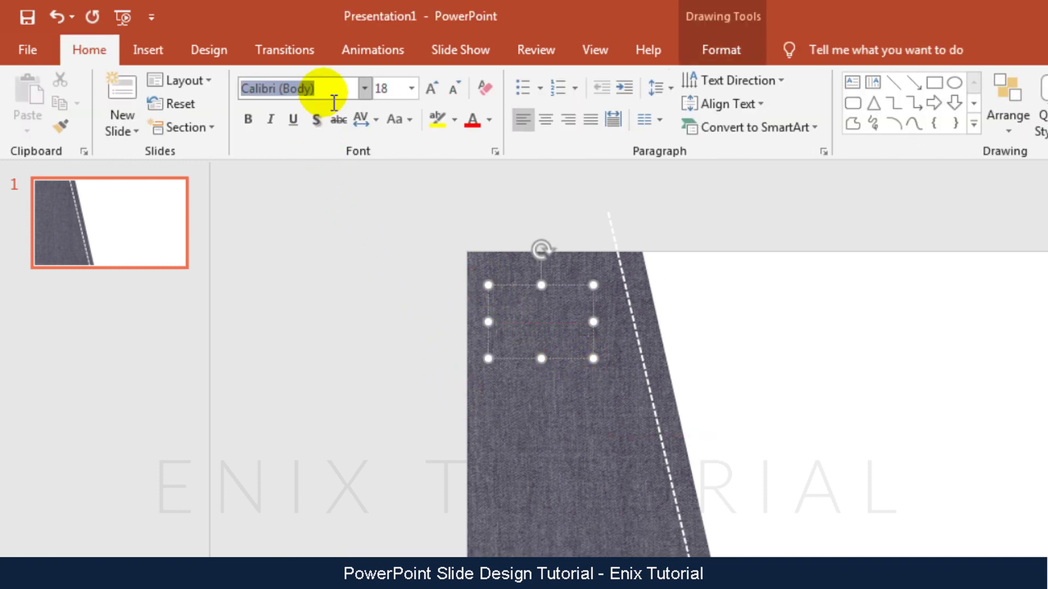
type("DAGGERSQUARE")
key("Return")
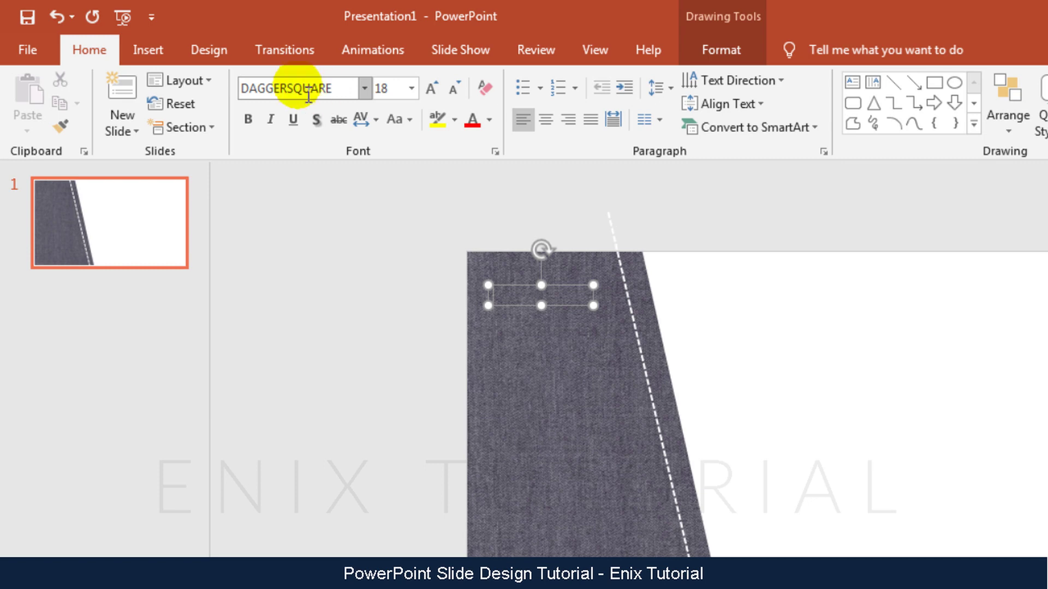
left_click(496, 129)
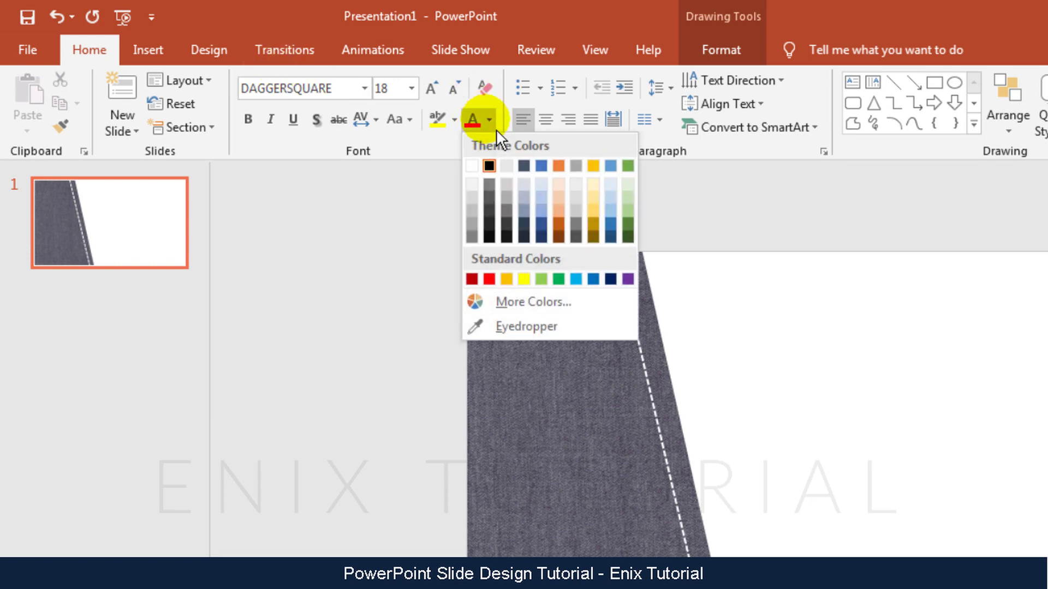
left_click(485, 171)
left_click(412, 88)
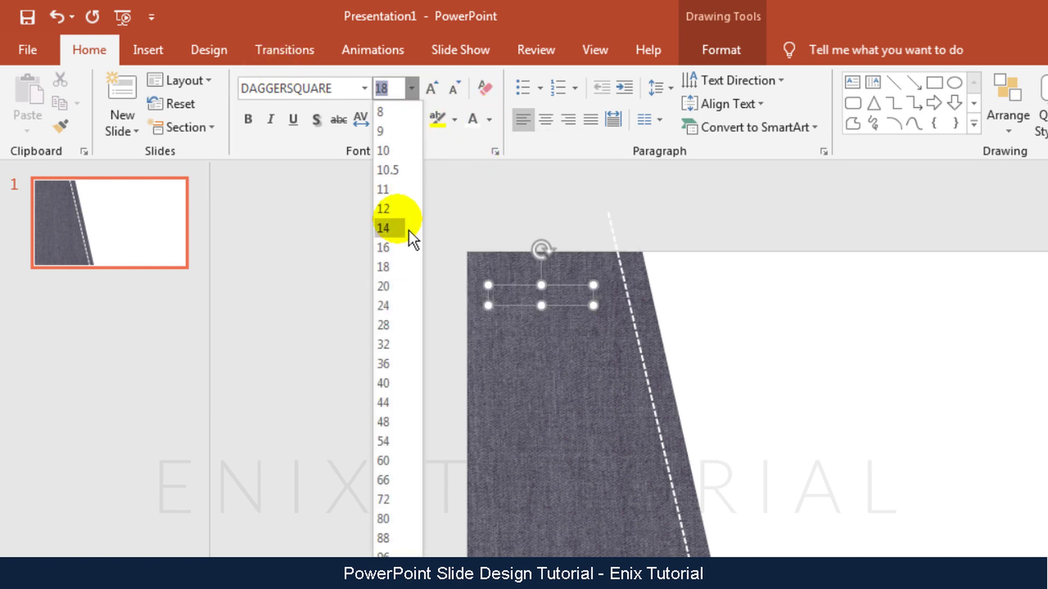
left_click(404, 308)
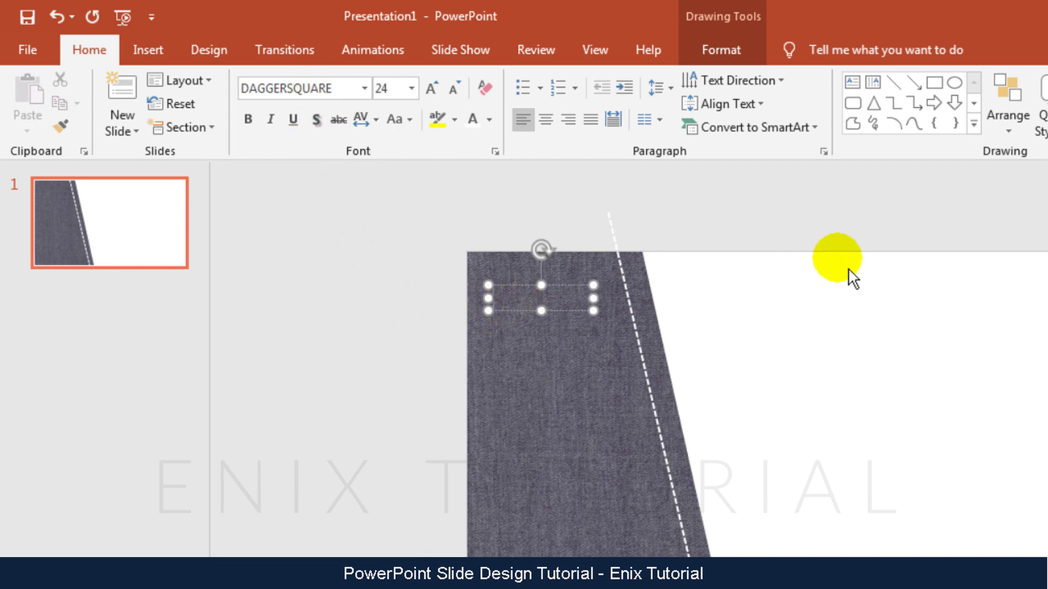
Step: Type SLIDE, enlarge it to 60 pt and place it near the strip's top
type("SLIDE")
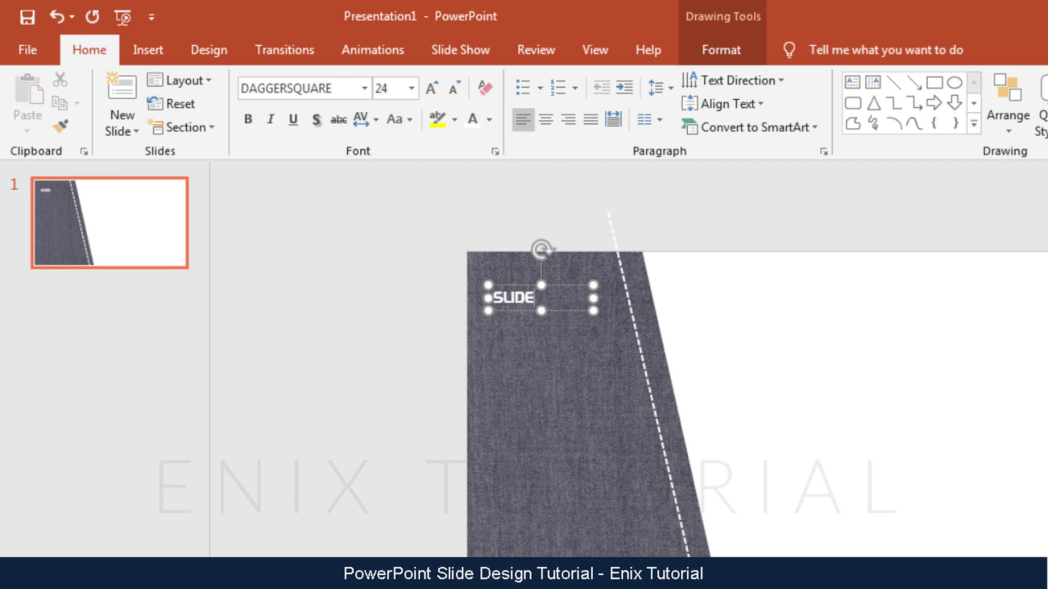
key("ctrl+a")
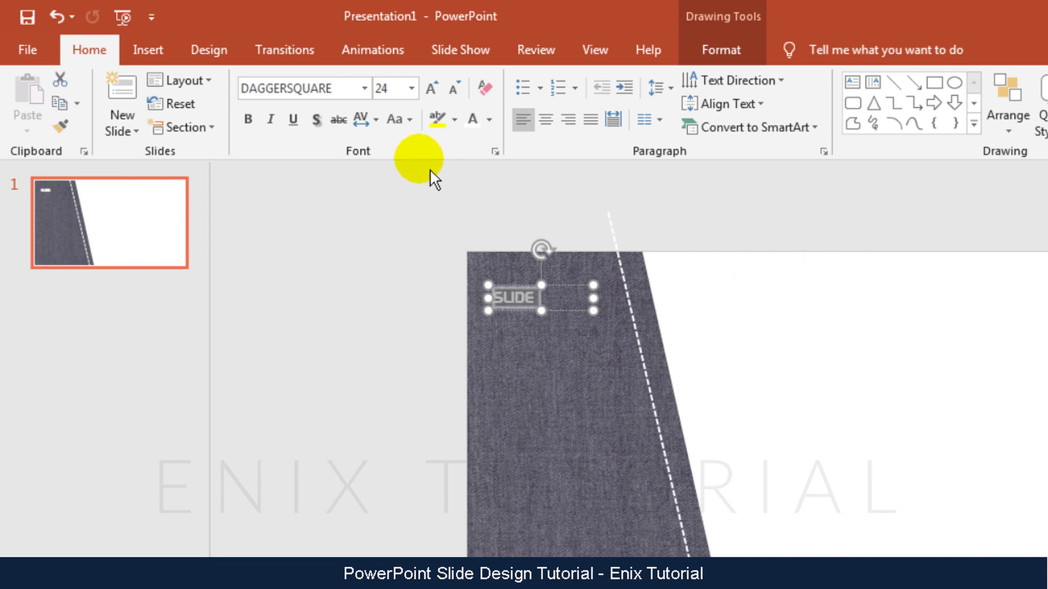
left_click(412, 88)
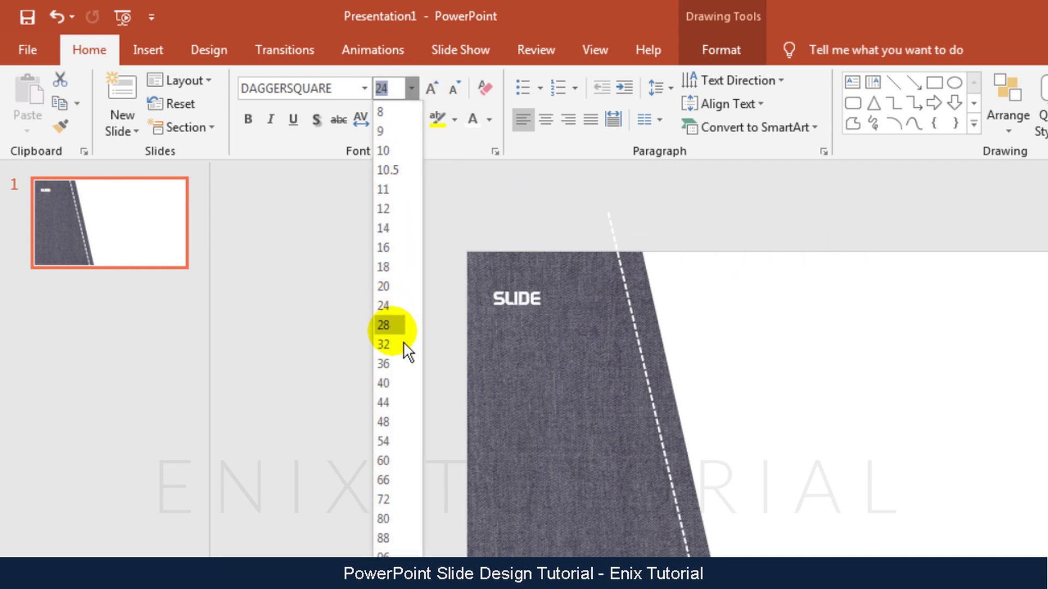
left_click(406, 462)
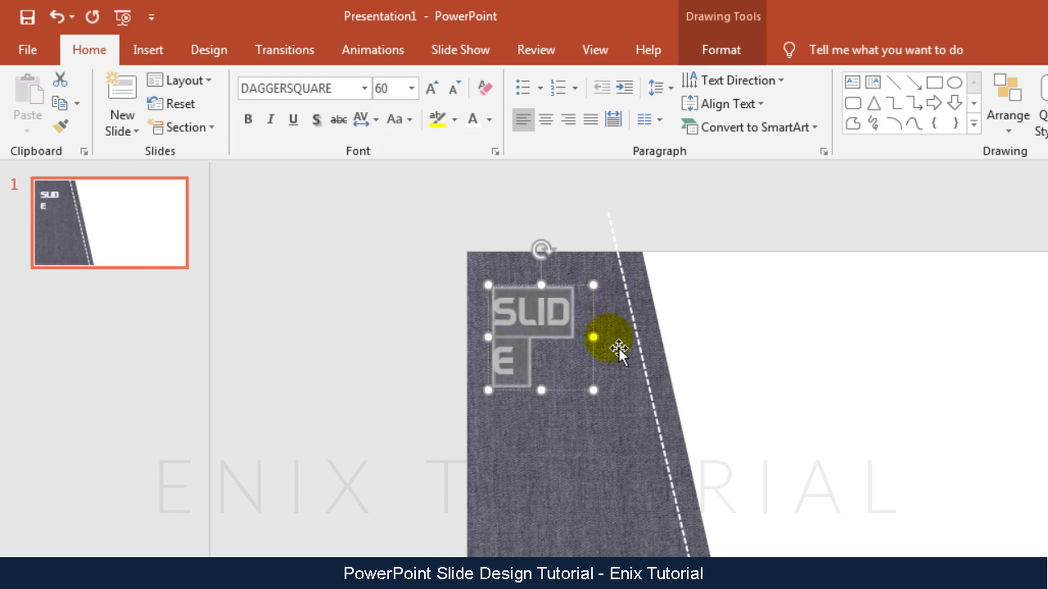
left_click_drag(595, 338, 609, 334)
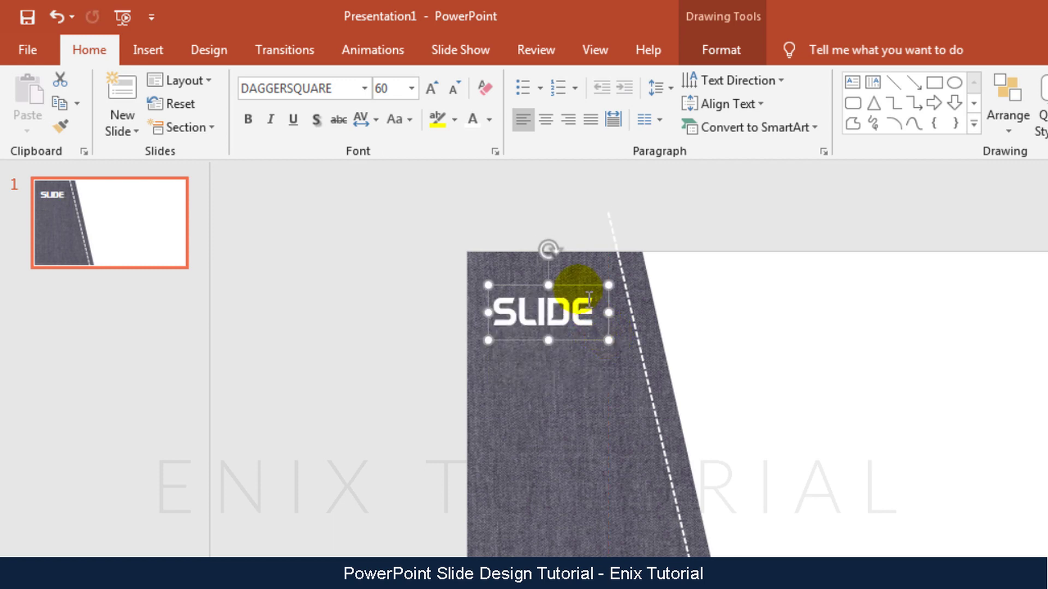
left_click_drag(591, 294, 593, 270)
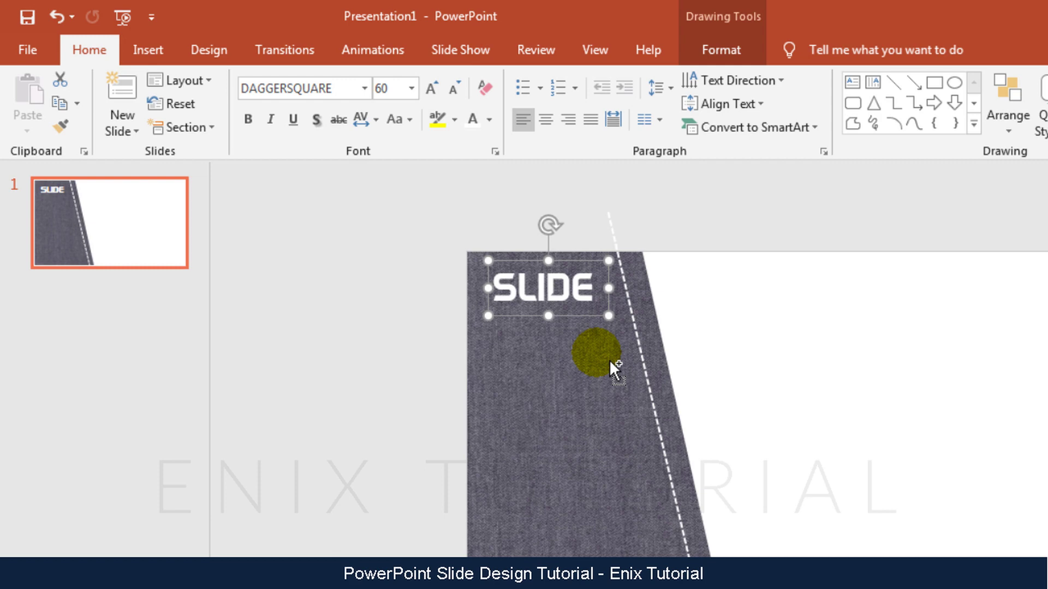
Step: Duplicate the SLIDE box, change the copy to '1' and centre it beneath
key("ctrl+d")
left_click_drag(596, 341, 598, 373)
key("ctrl+z")
left_click(598, 325)
double_click(590, 350)
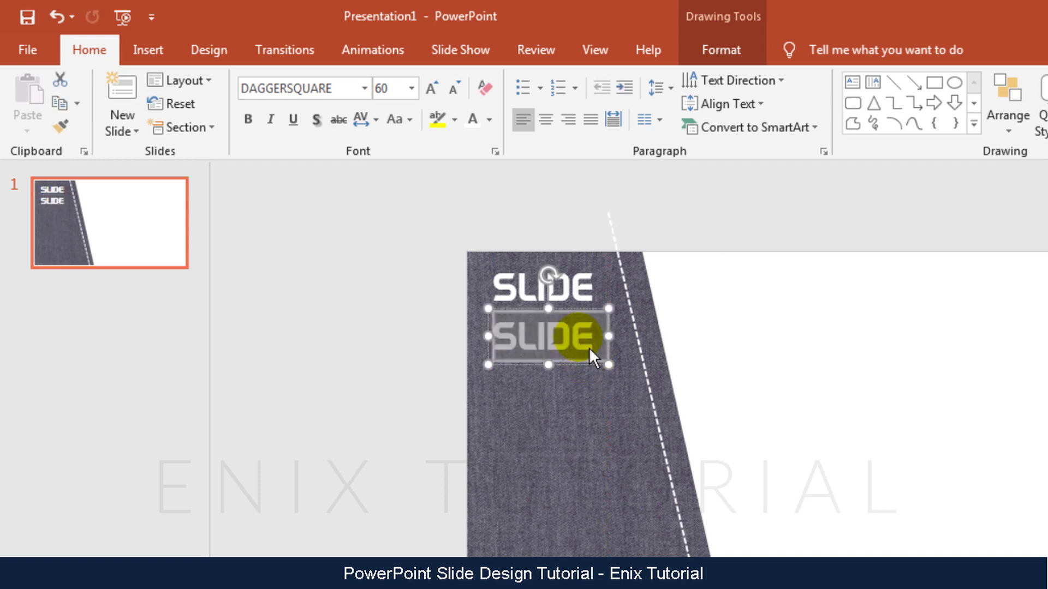
type("1")
left_click(562, 356)
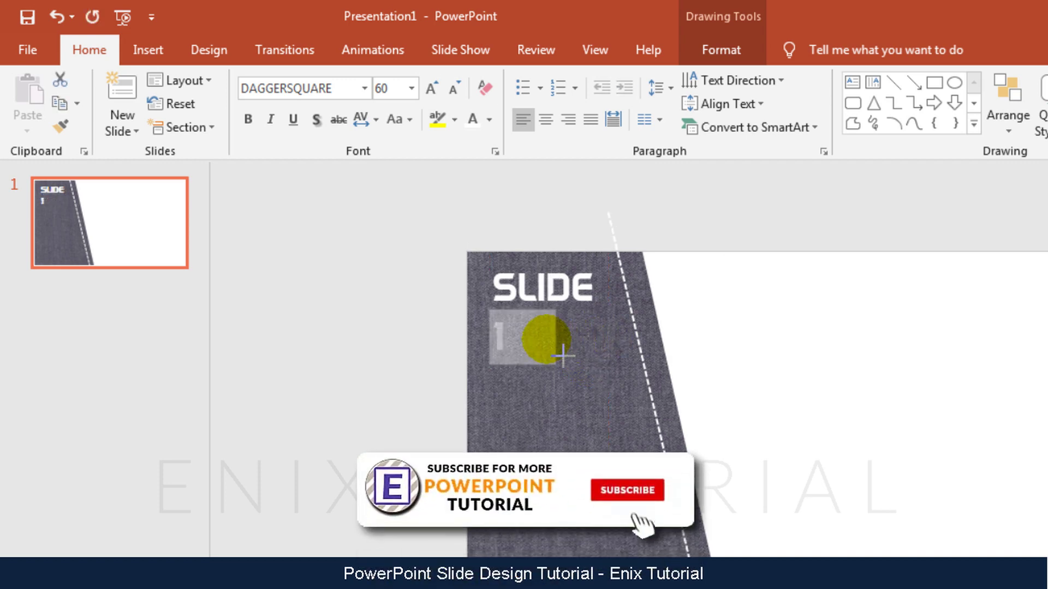
mouse_move(562, 356)
left_mouse_down()
mouse_move(528, 367)
mouse_move(572, 360)
left_mouse_up()
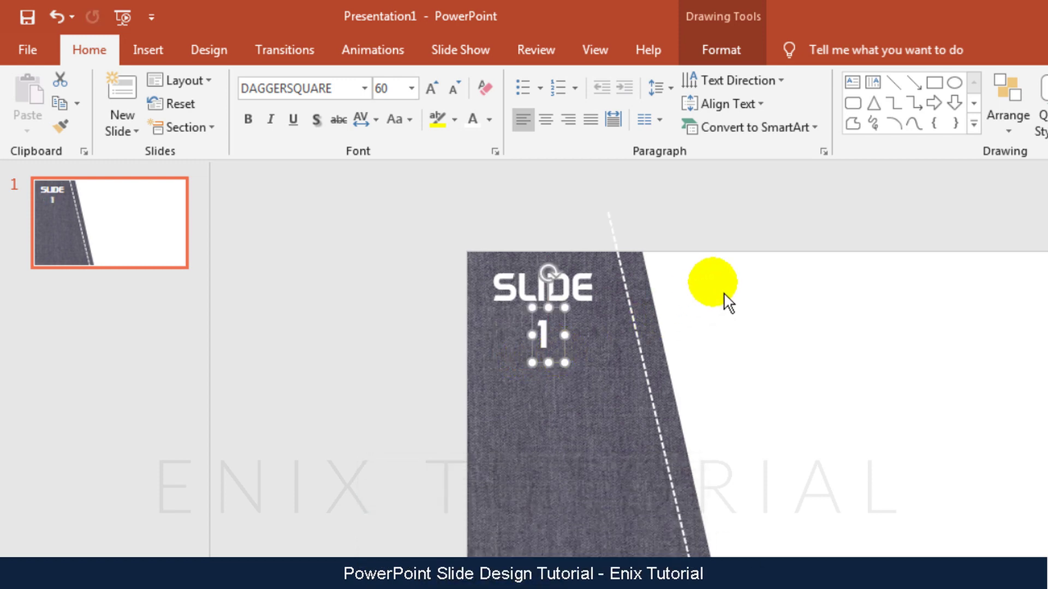
Step: Draw a text box on the white area with black DAGGERSQUARE text
left_click(765, 228)
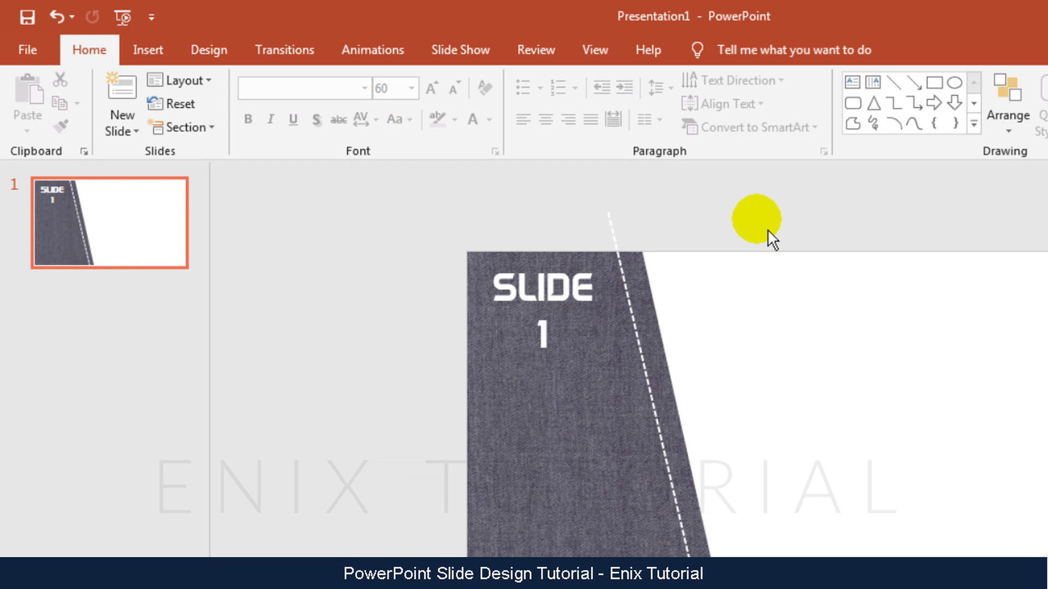
left_click(148, 50)
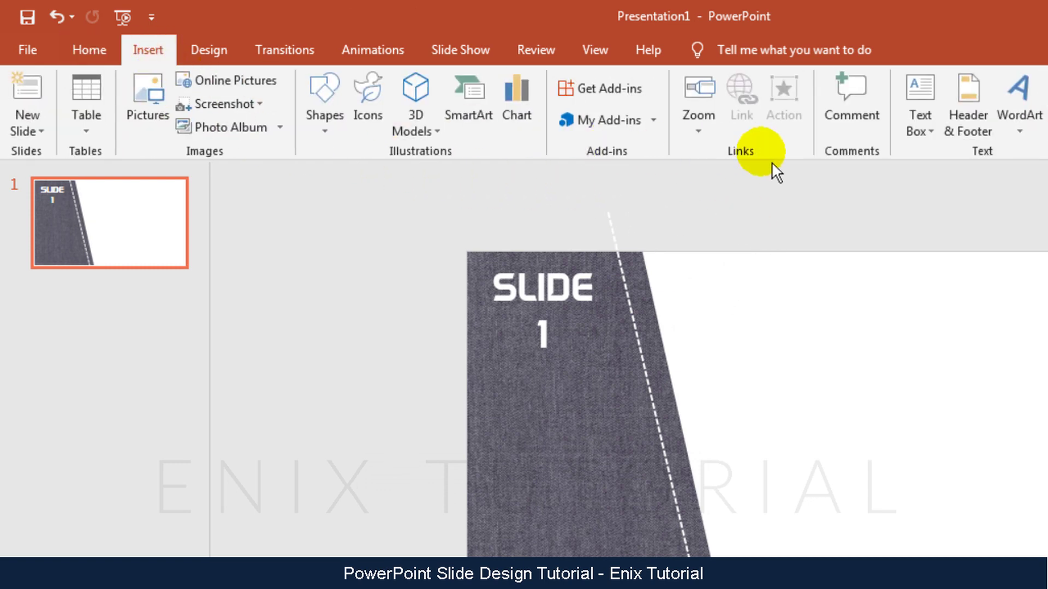
left_click(938, 97)
mouse_move(794, 289)
left_mouse_down()
mouse_move(898, 362)
mouse_move(1047, 387)
left_mouse_up()
left_click(318, 90)
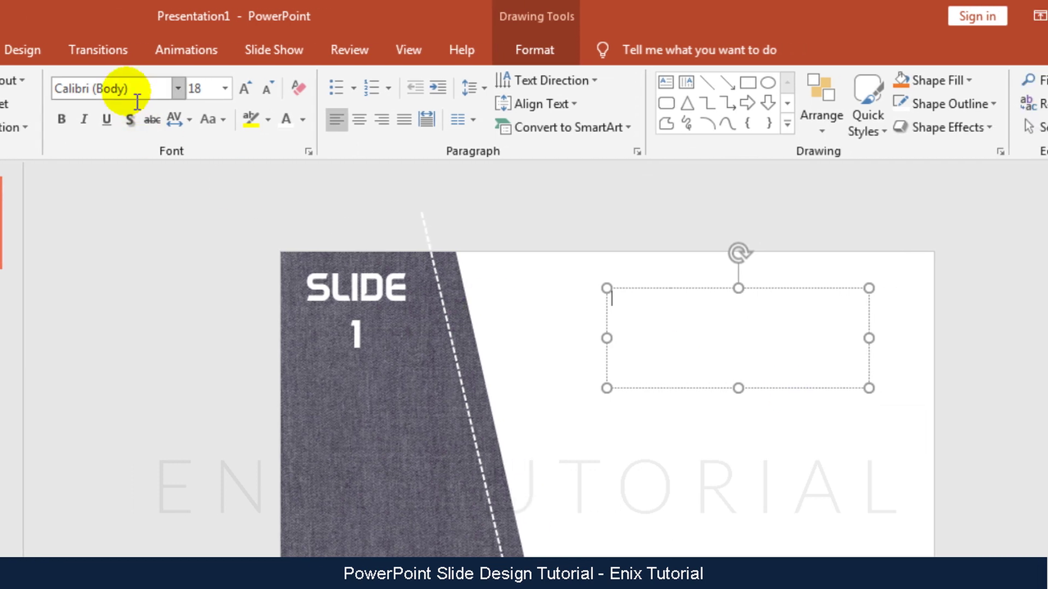
type("DA")
key("Return")
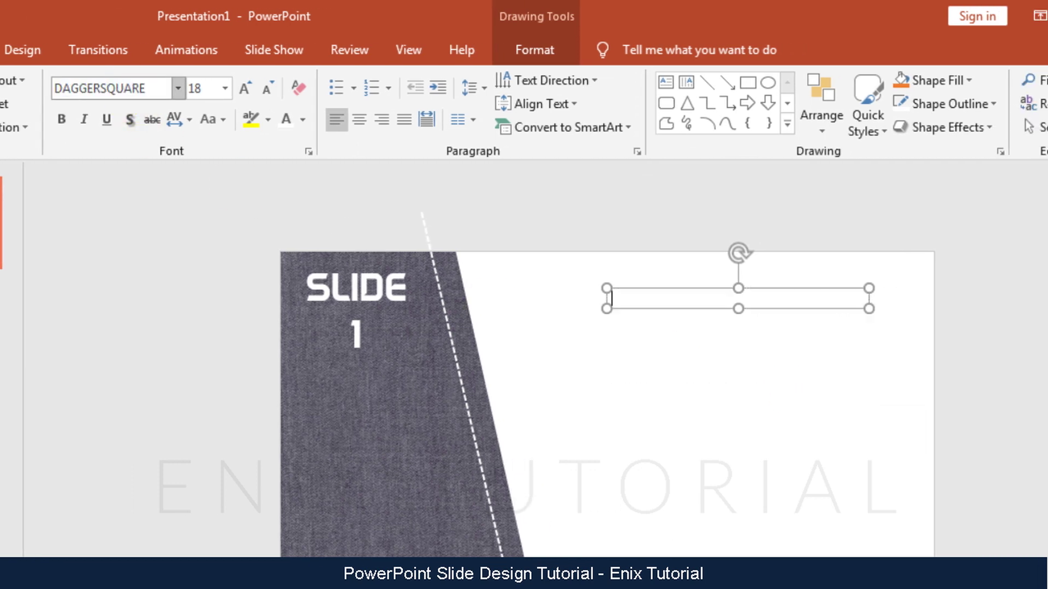
left_click(305, 123)
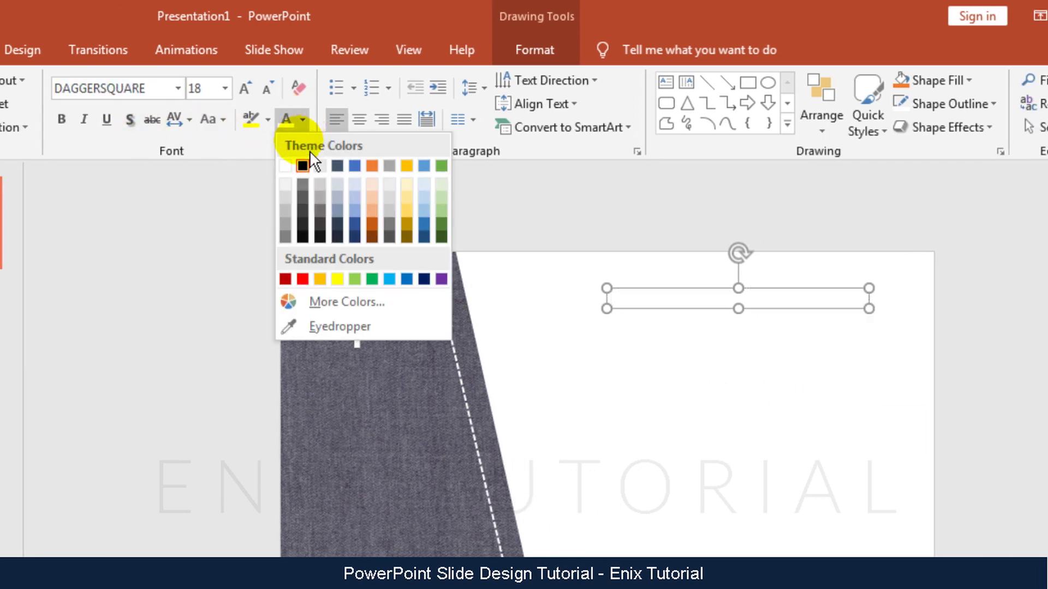
left_click(306, 166)
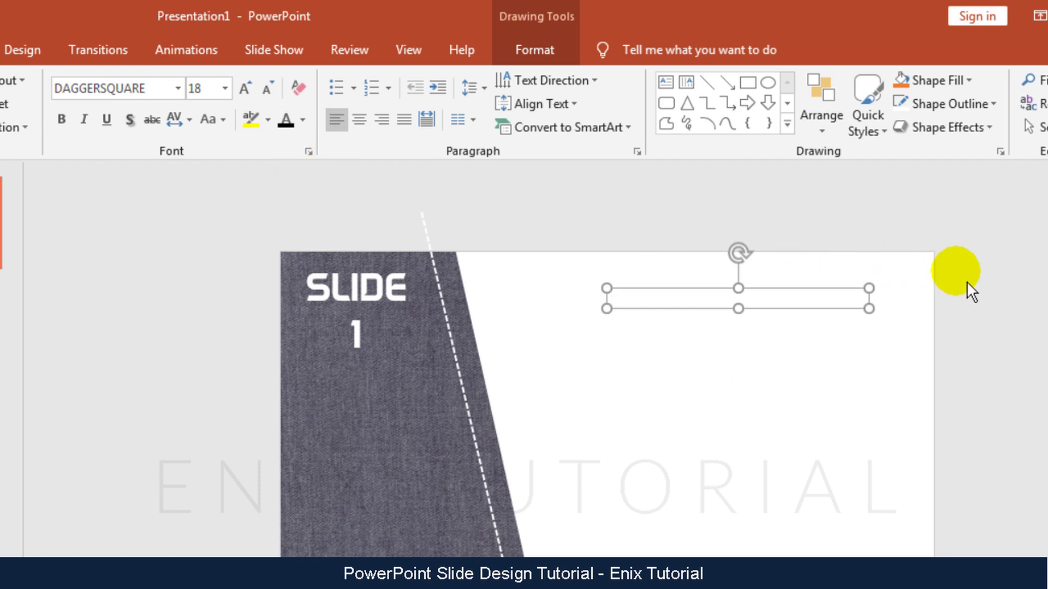
Step: Type TITLE HERE, set it to 66 pt and reposition the title box
type("TITLE HERE")
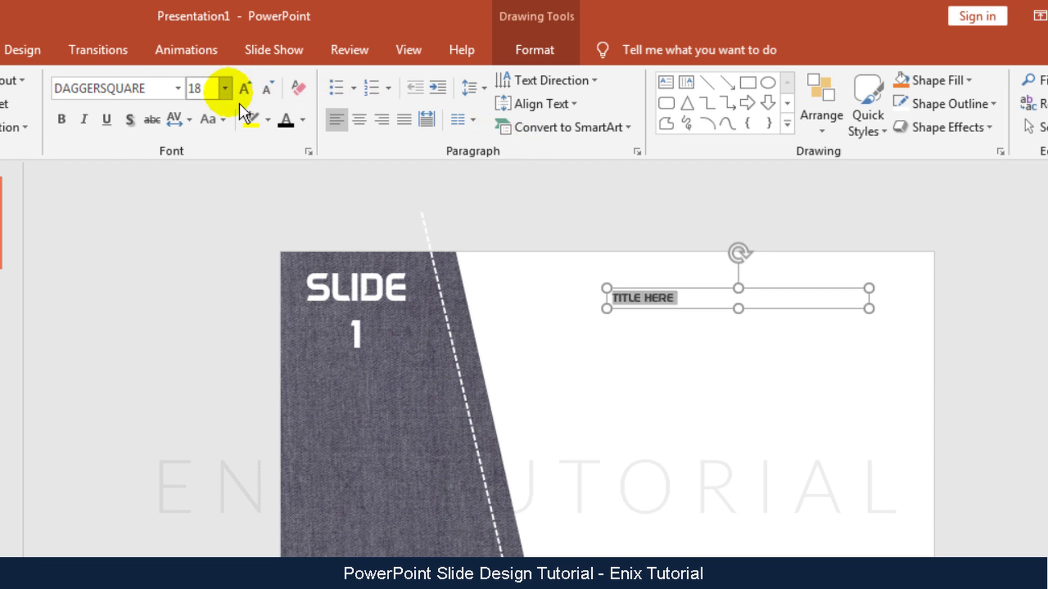
left_click(224, 88)
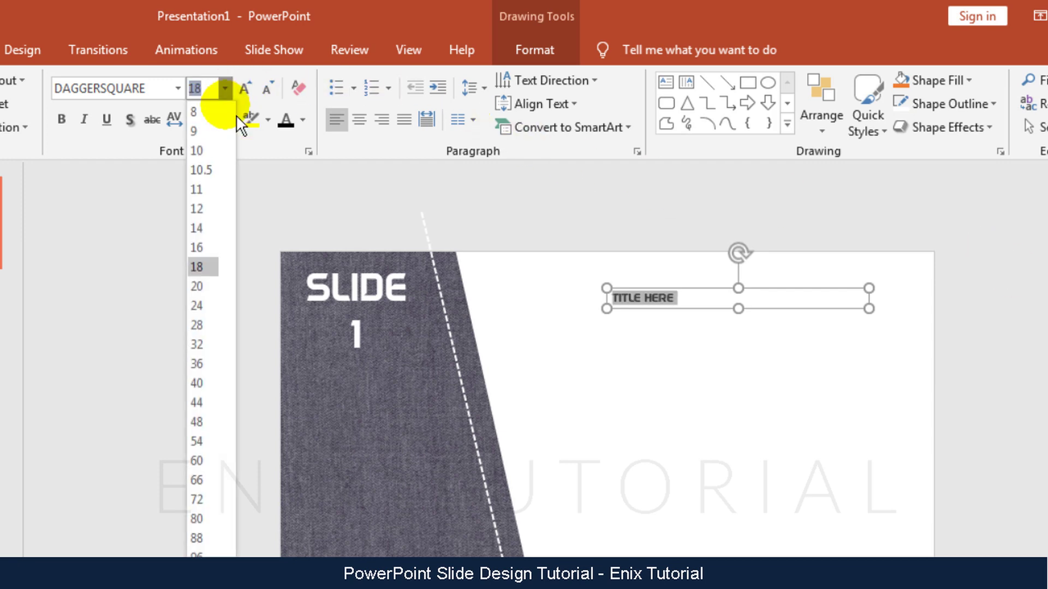
left_click(218, 484)
left_click(792, 356)
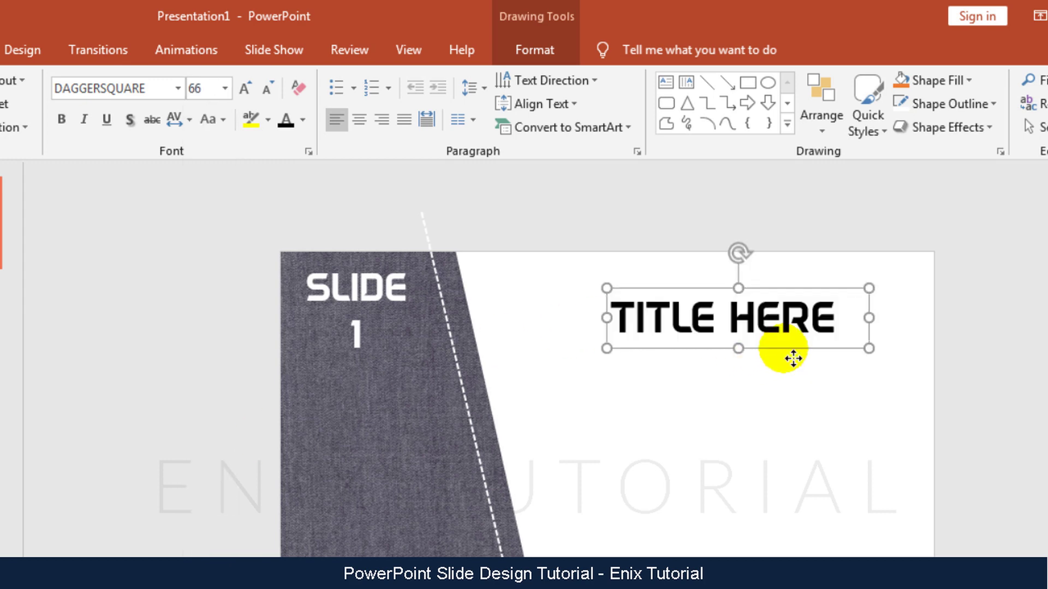
left_click_drag(792, 358, 781, 396)
Step: Change the second TITLE HERE copy's font to Lato
key("ctrl+a")
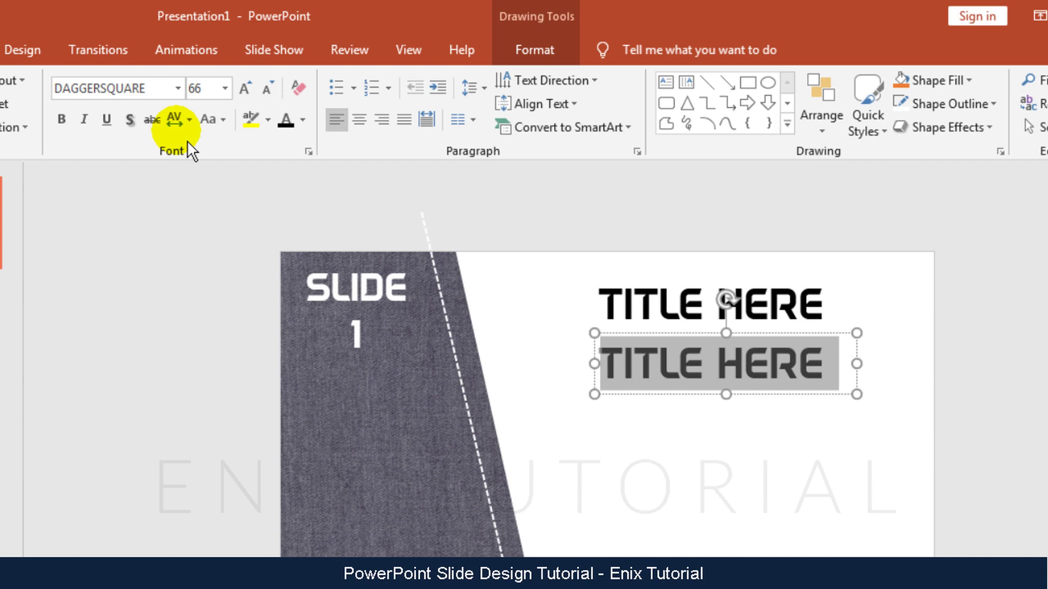
left_click(155, 92)
type("Lato")
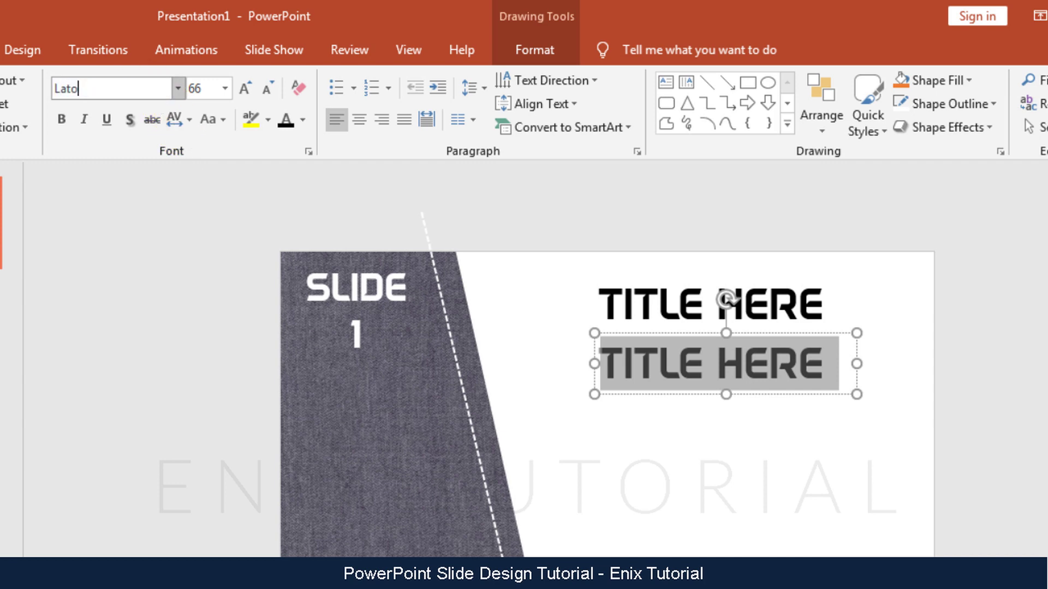
key("Return")
Step: Replace it with 'Add your text here' at 24 pt and place it under the title
left_click(674, 377)
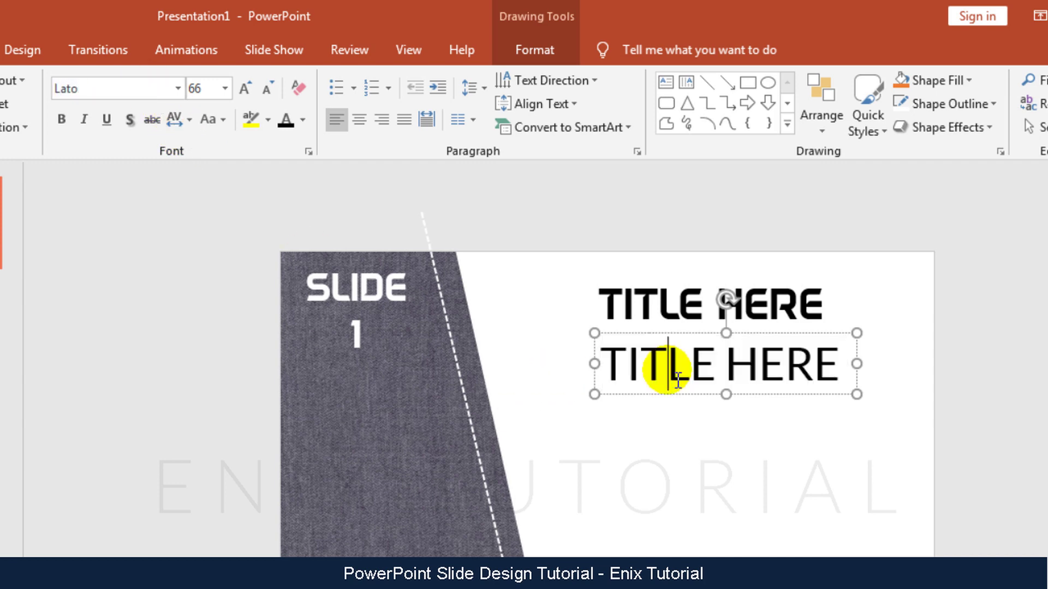
key("ctrl+a")
type("Add")
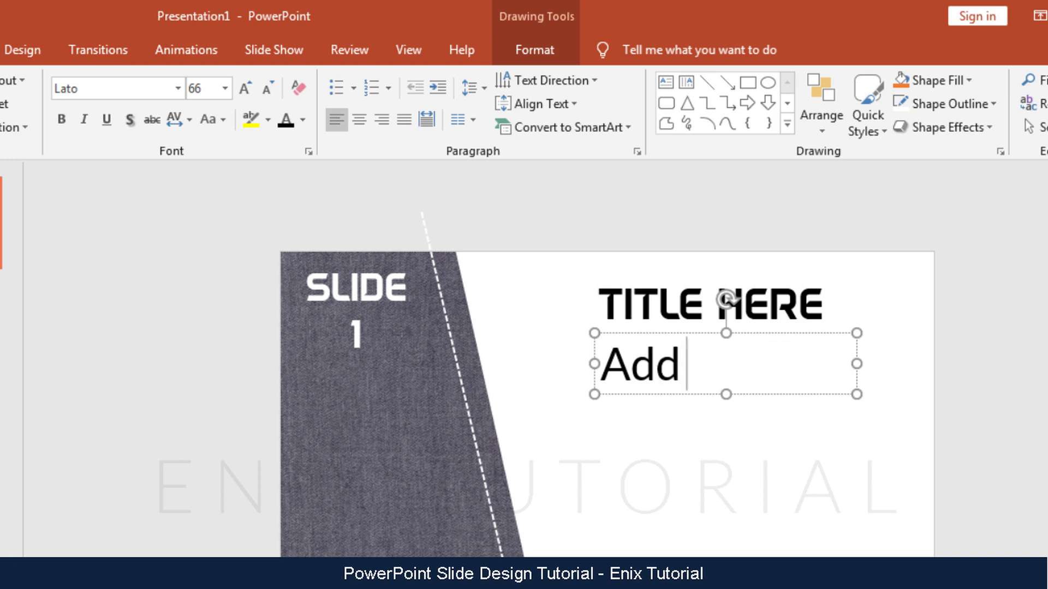
type(" your te")
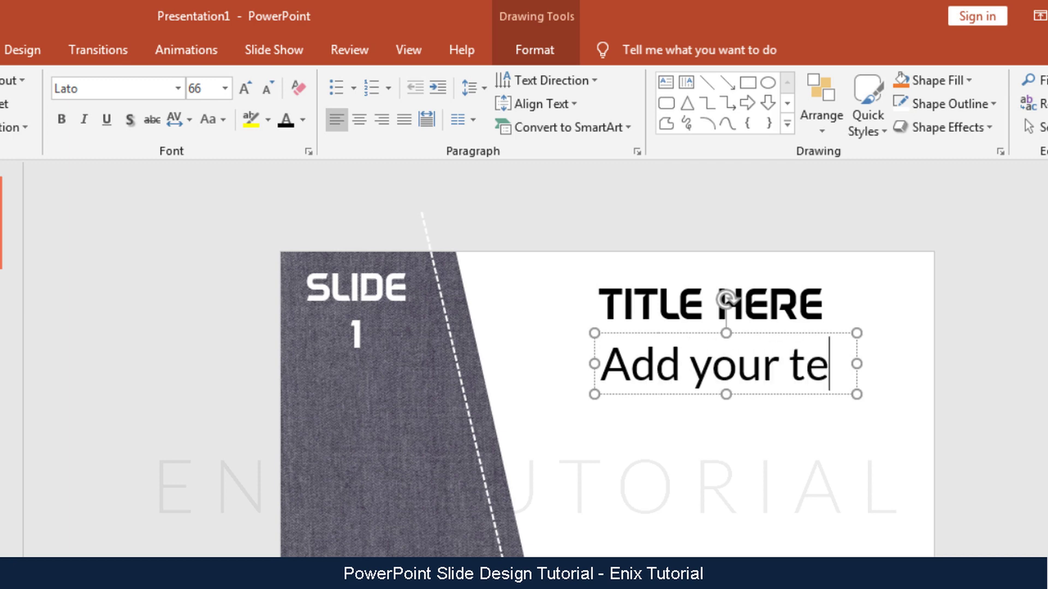
type("xt here")
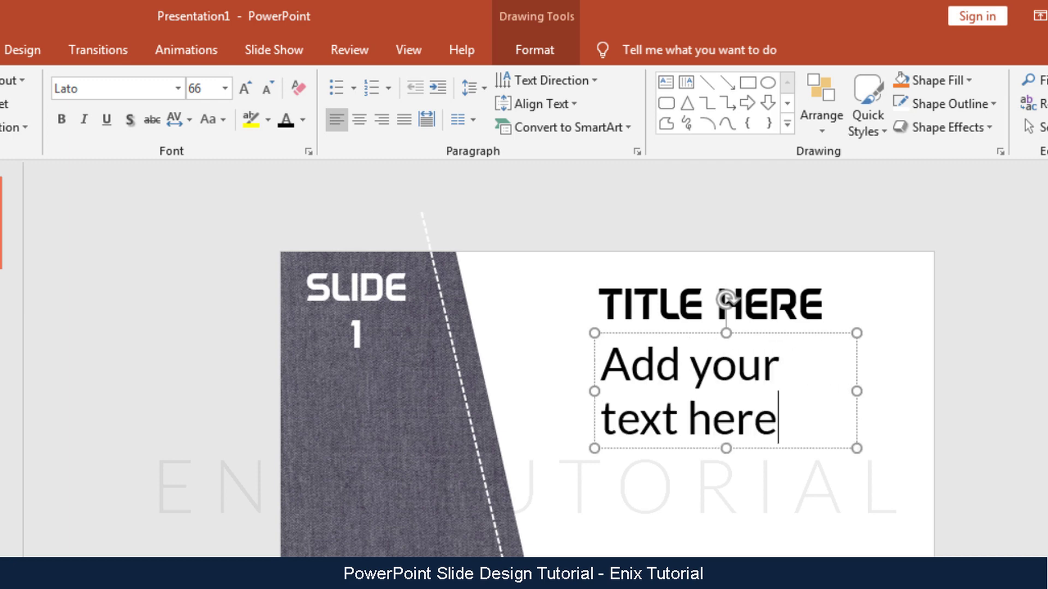
key("ctrl+a")
left_click(225, 90)
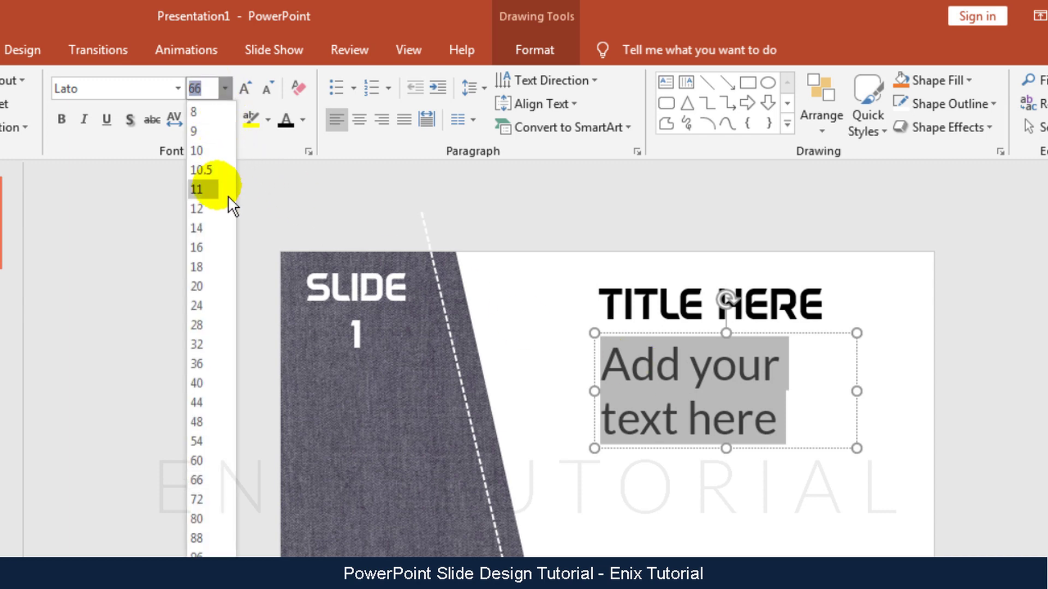
left_click(211, 306)
left_click_drag(695, 368, 702, 367)
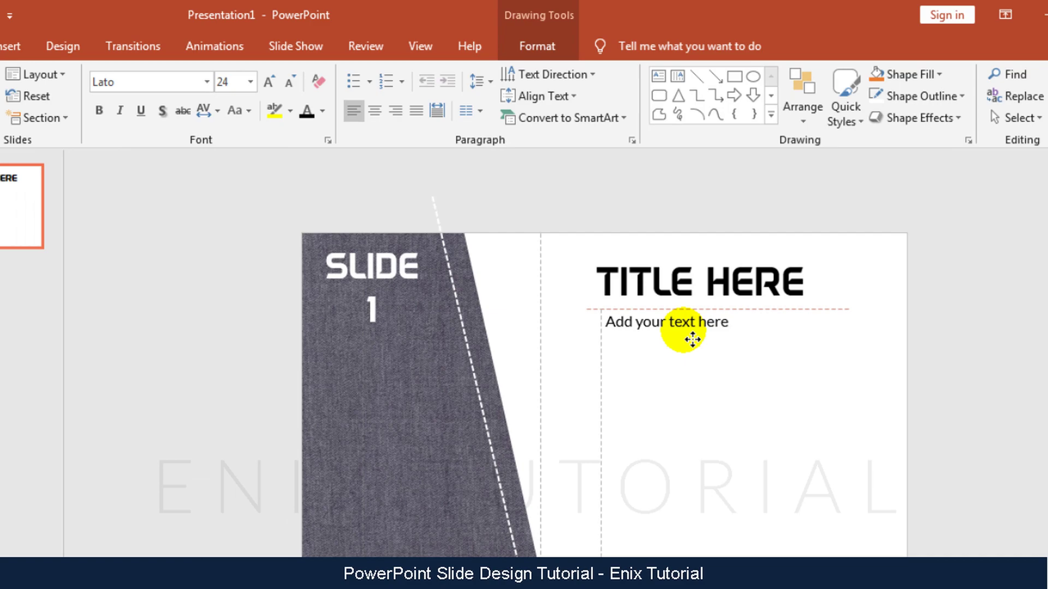
left_click(1022, 352)
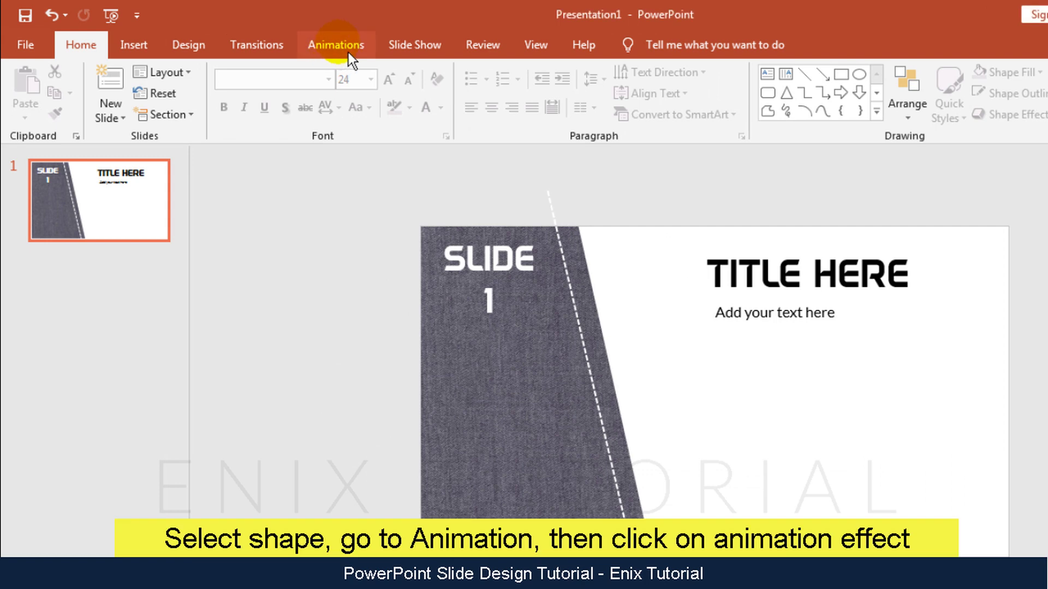
Step: Apply a Fly In From Left entrance to the denim picture with 1.3-second duration
left_click(348, 53)
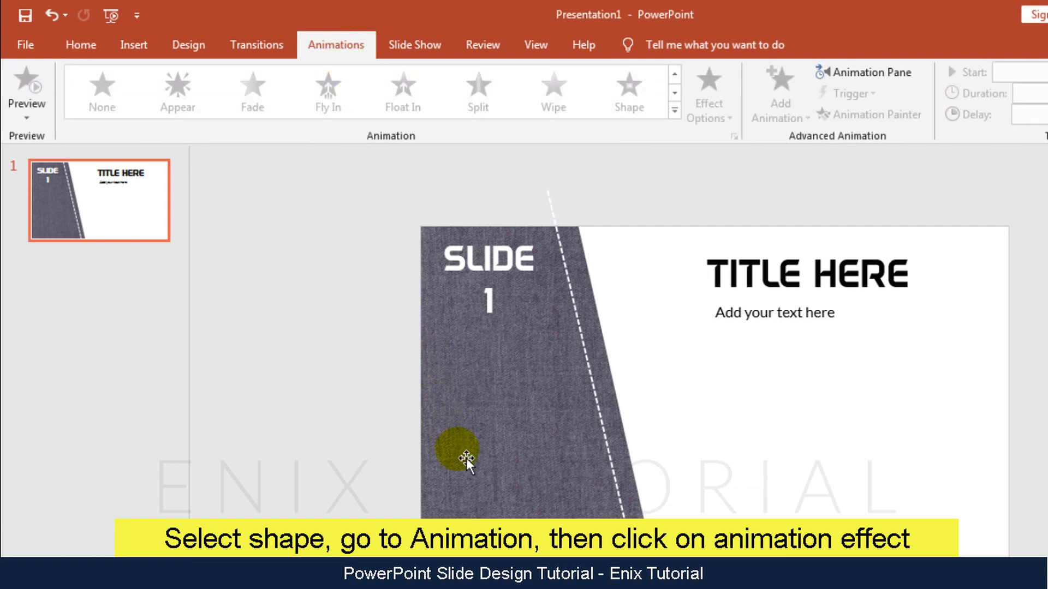
left_click(466, 457)
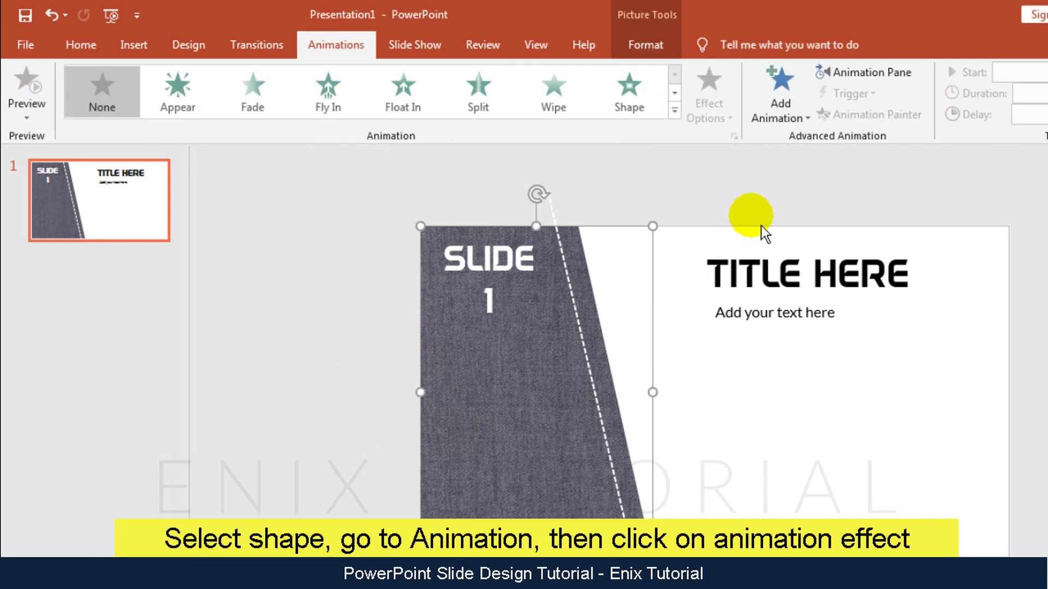
left_click(860, 83)
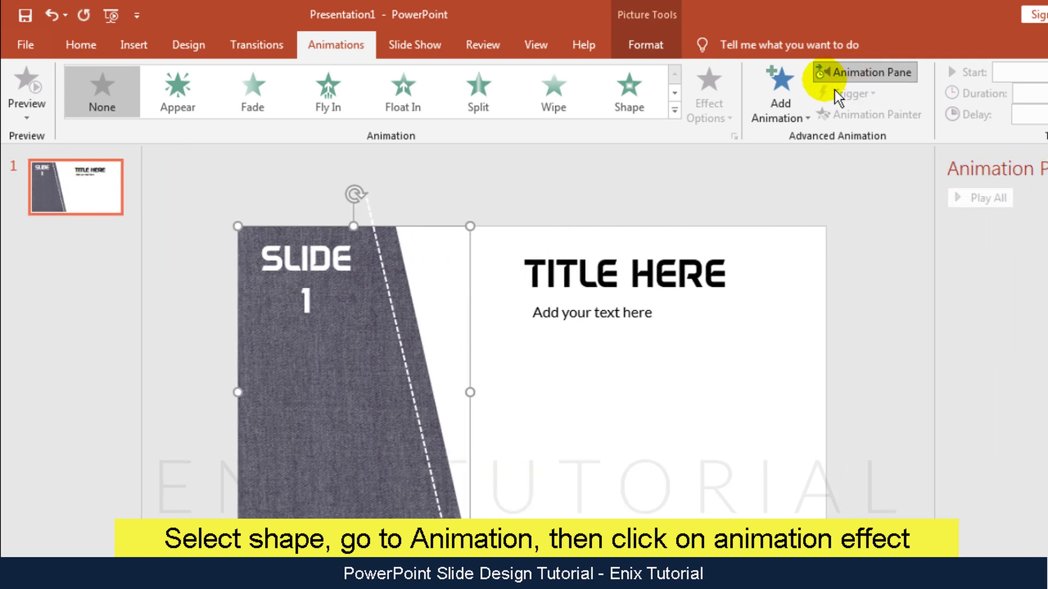
left_click(801, 110)
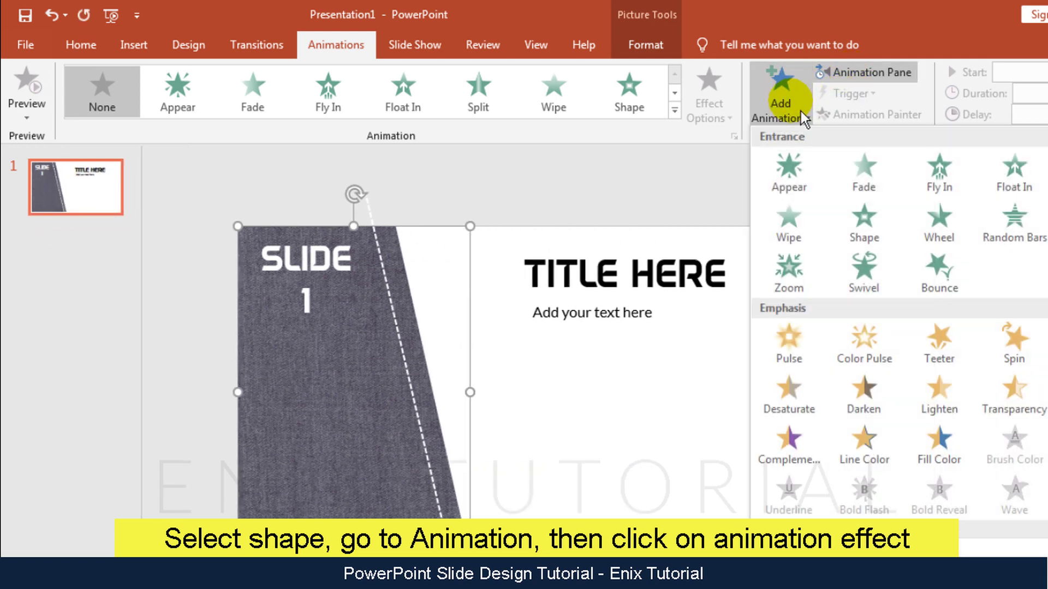
left_click(935, 174)
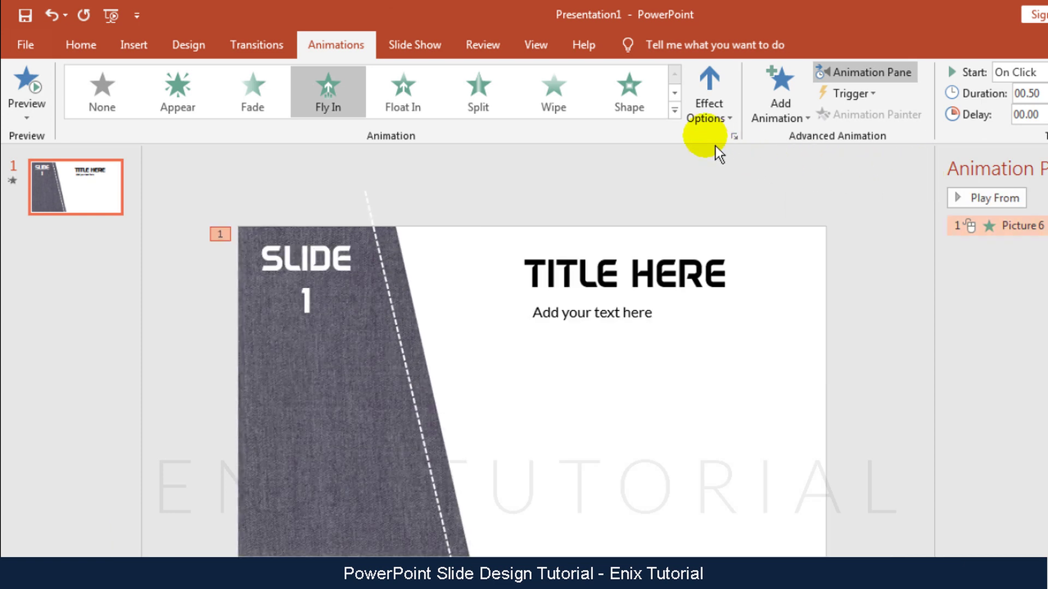
left_click(717, 121)
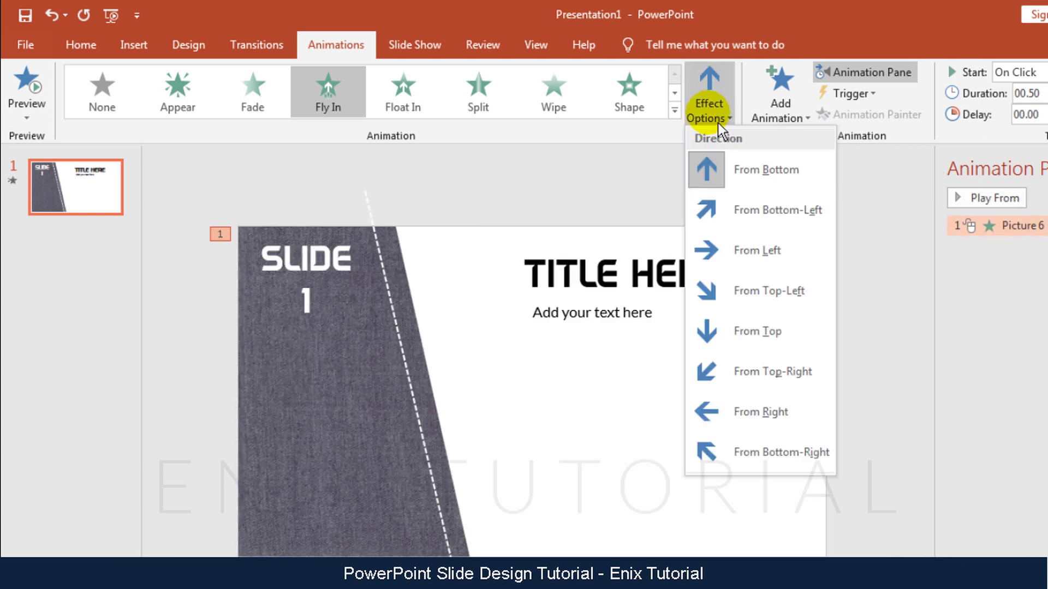
left_click(731, 261)
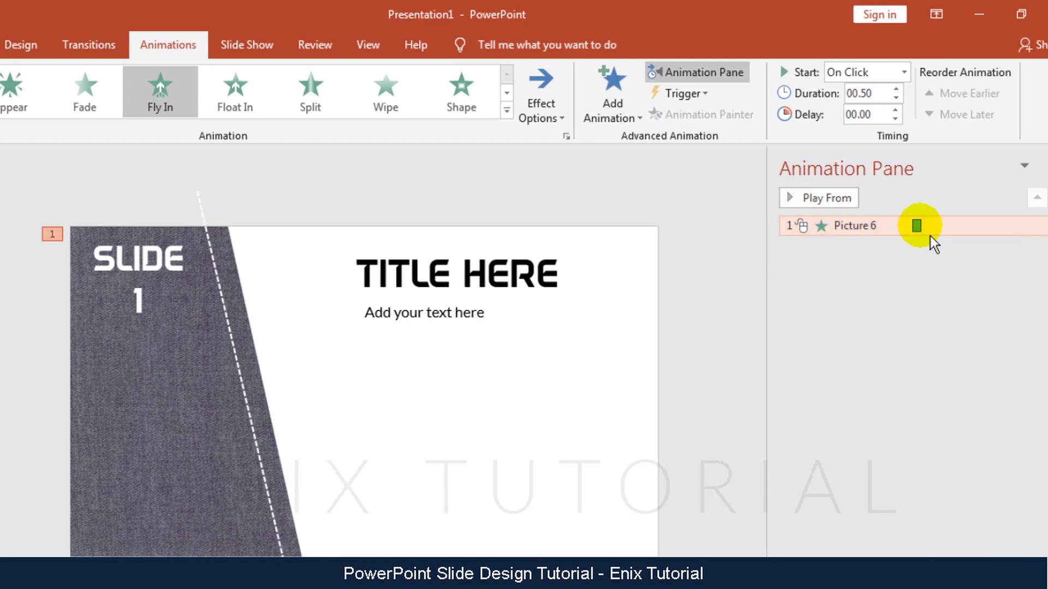
left_click_drag(929, 235, 952, 237)
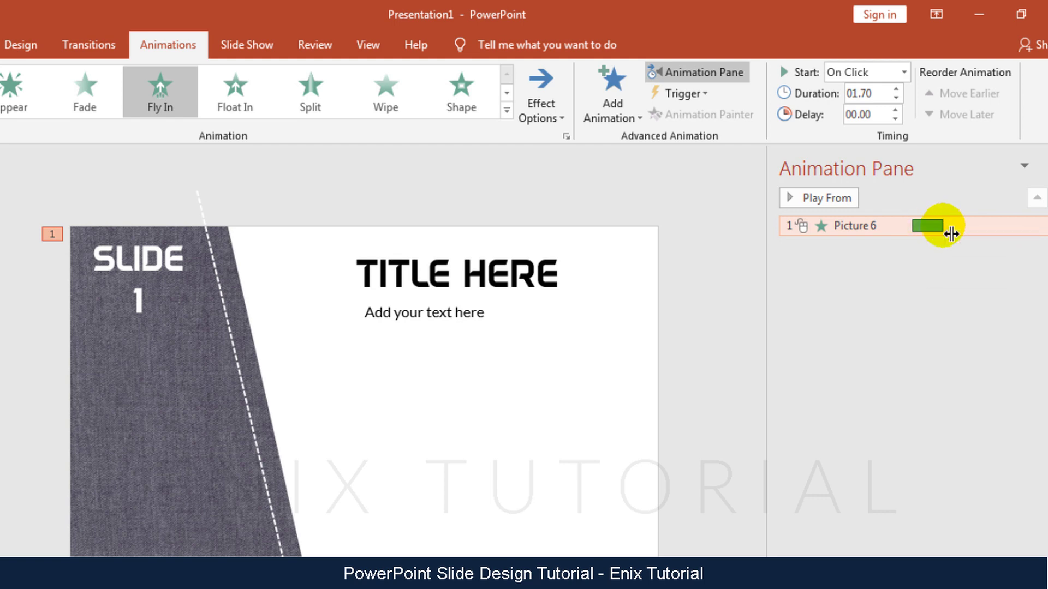
left_click_drag(944, 236, 943, 236)
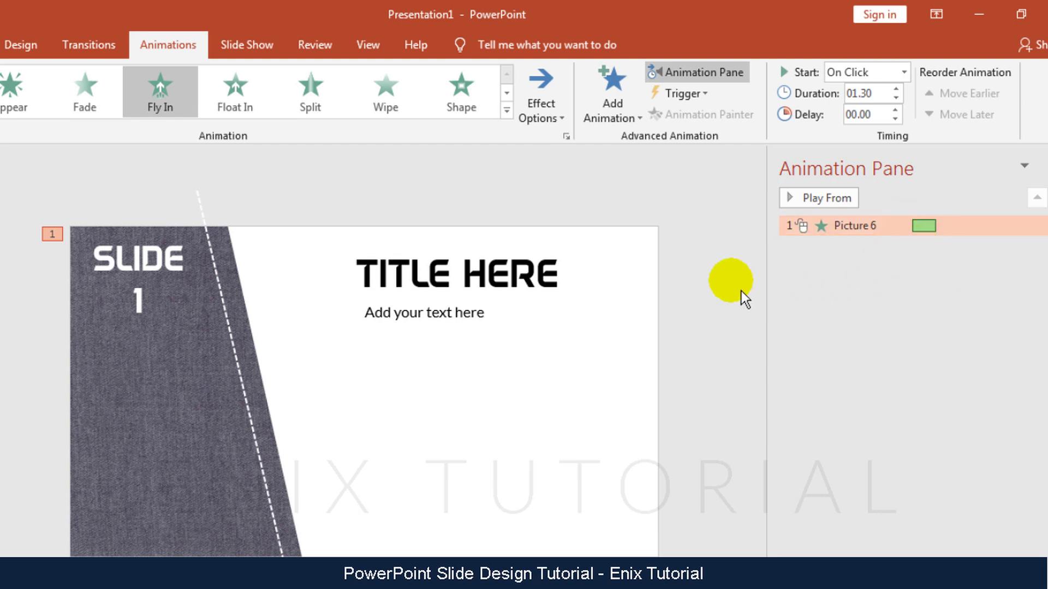
left_click(743, 299)
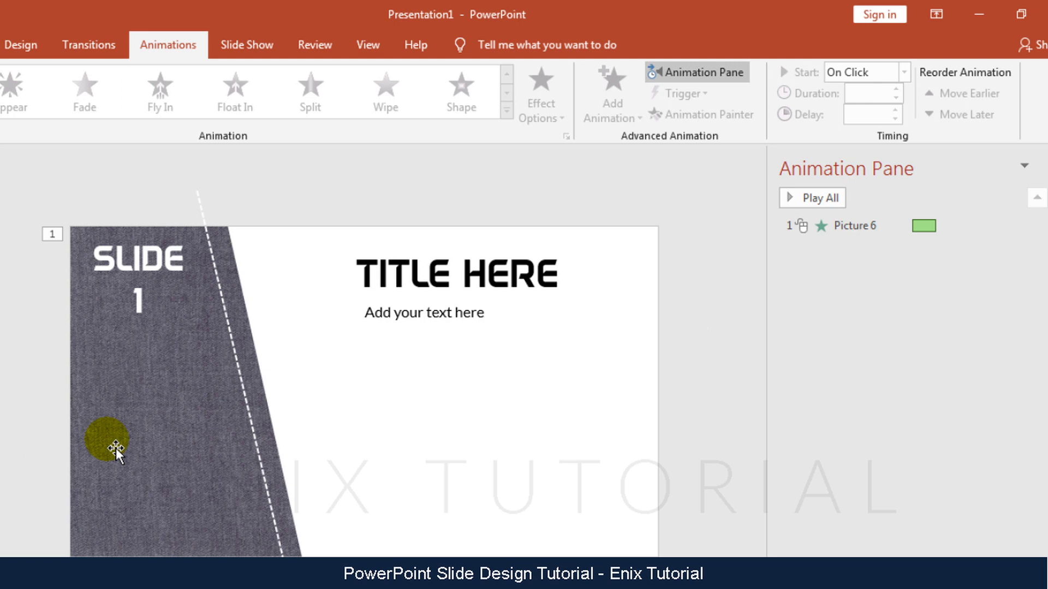
Step: Give the dashed line a From Top Wipe, With Previous, delayed to 0.6 seconds
left_click(239, 361)
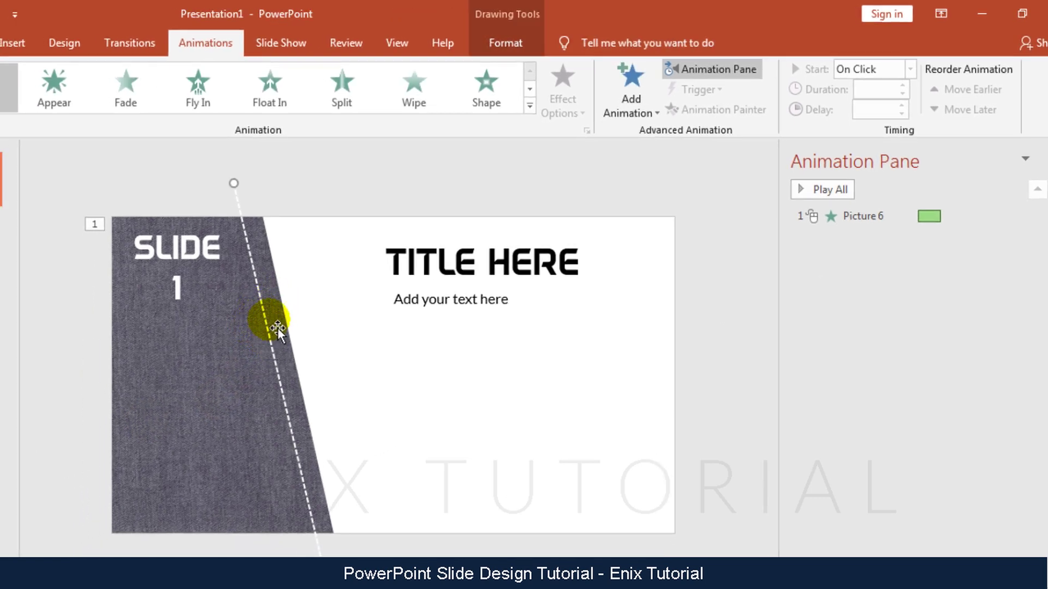
left_click(432, 104)
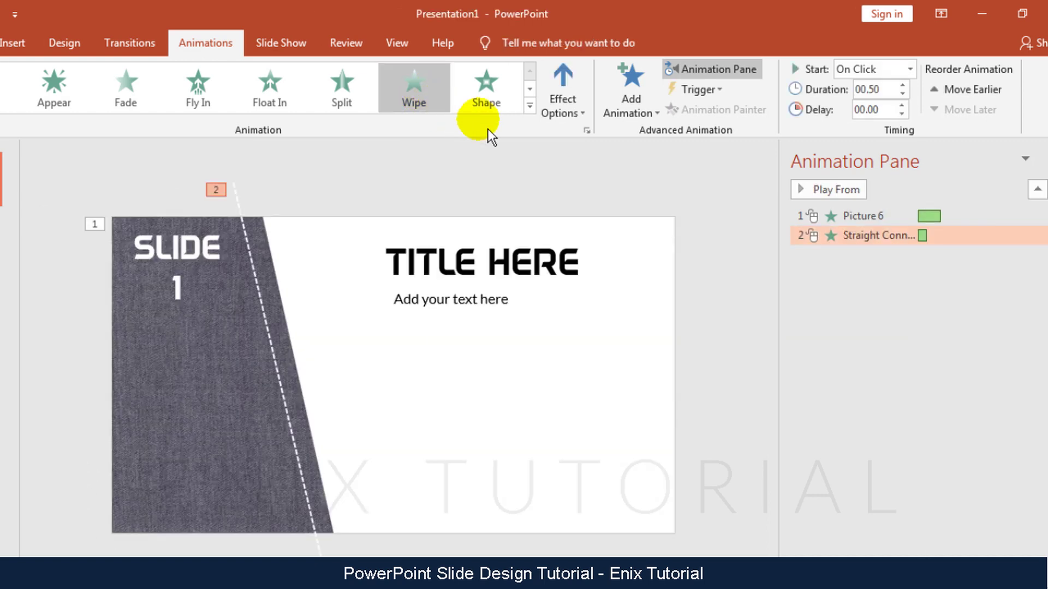
left_click(583, 117)
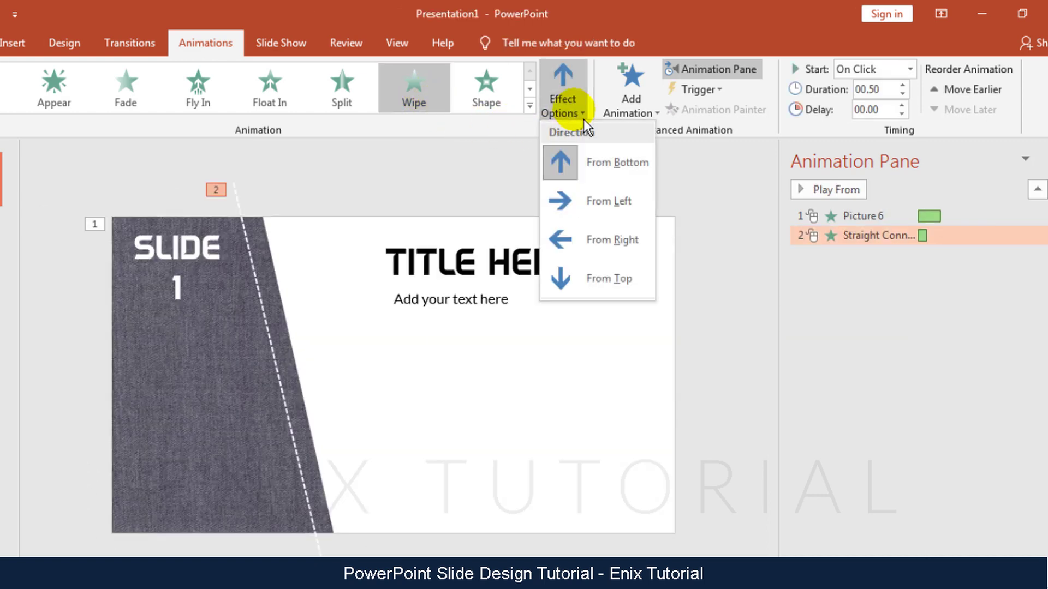
left_click(588, 285)
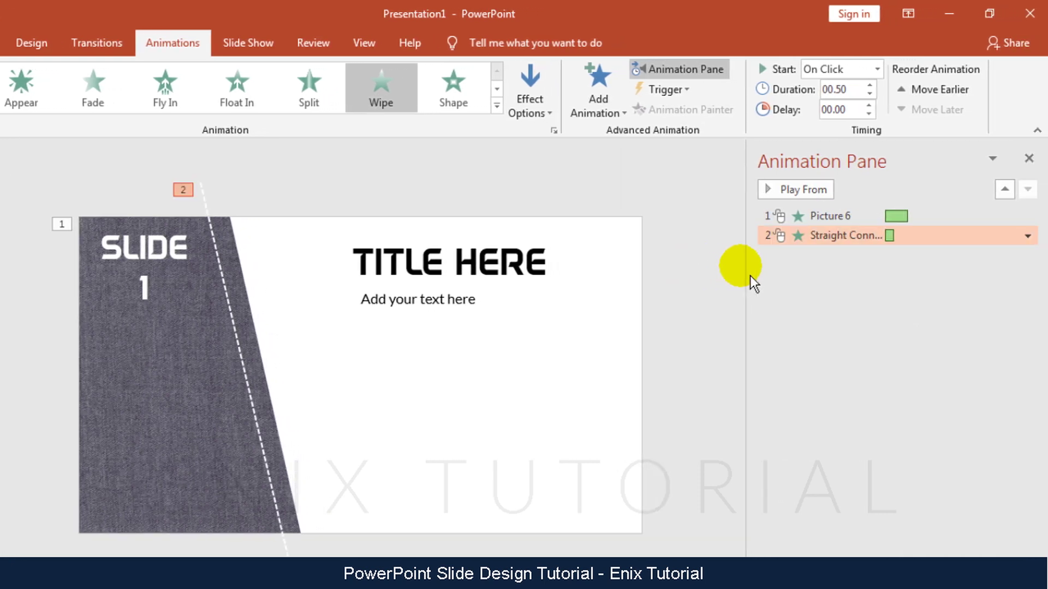
left_click(1025, 236)
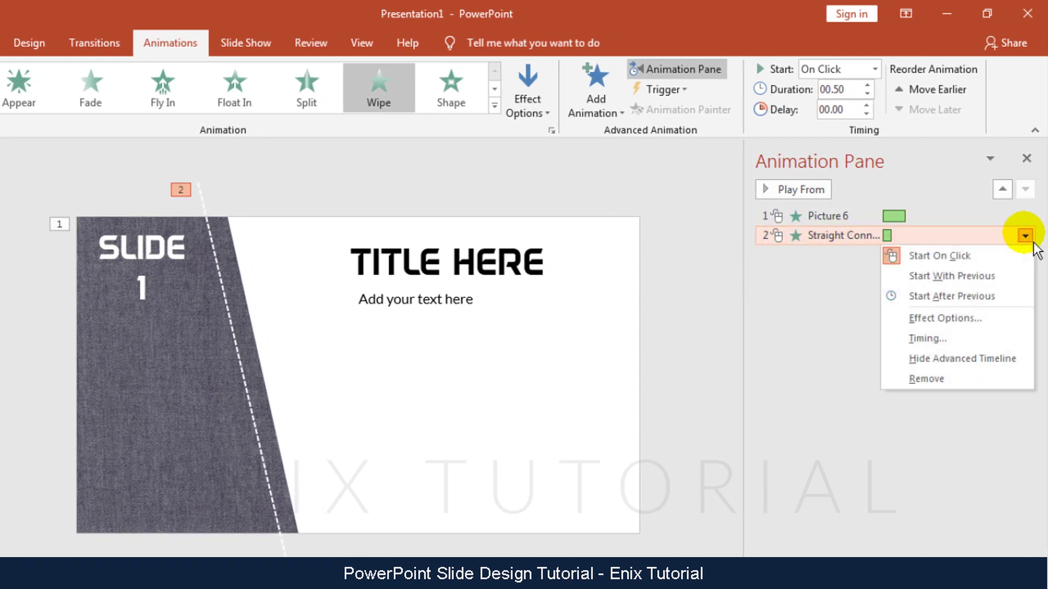
left_click(999, 277)
left_click_drag(894, 242, 920, 242)
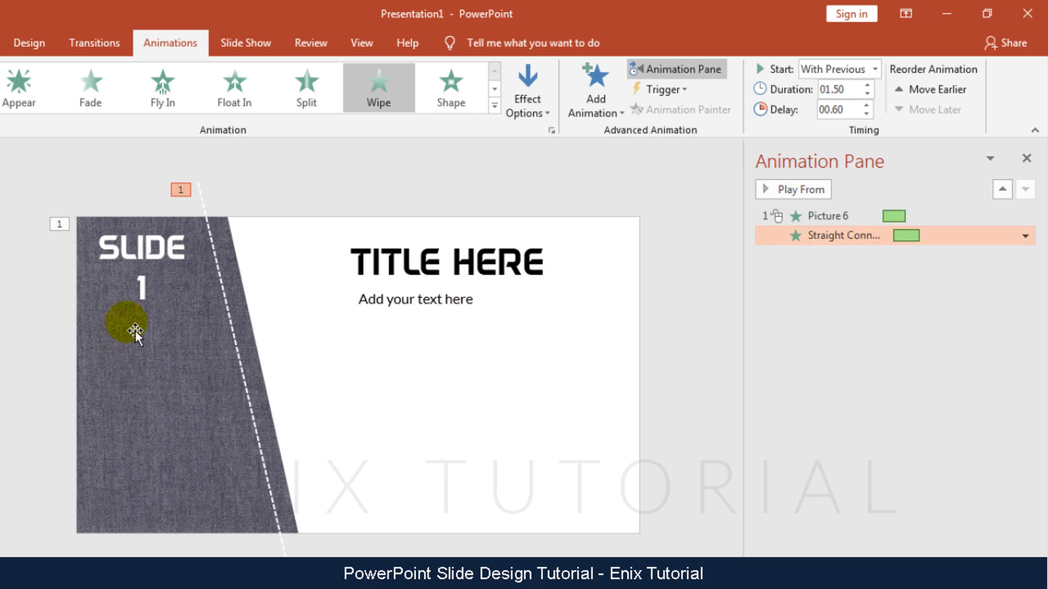
Step: Give the SLIDE heading a Fly In entrance from the top, starting With Previous
left_click(182, 228)
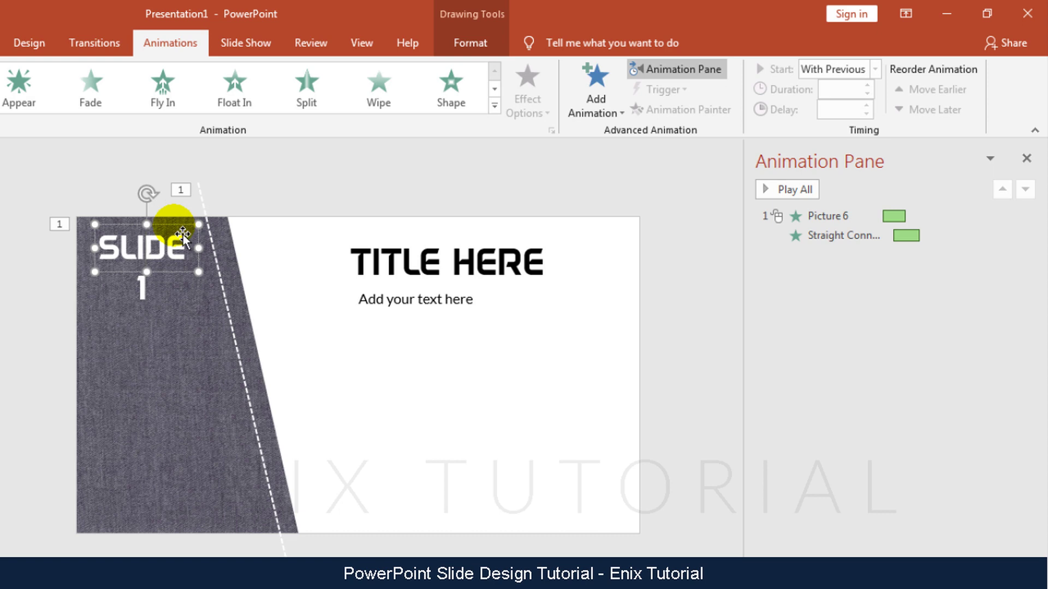
left_click(180, 95)
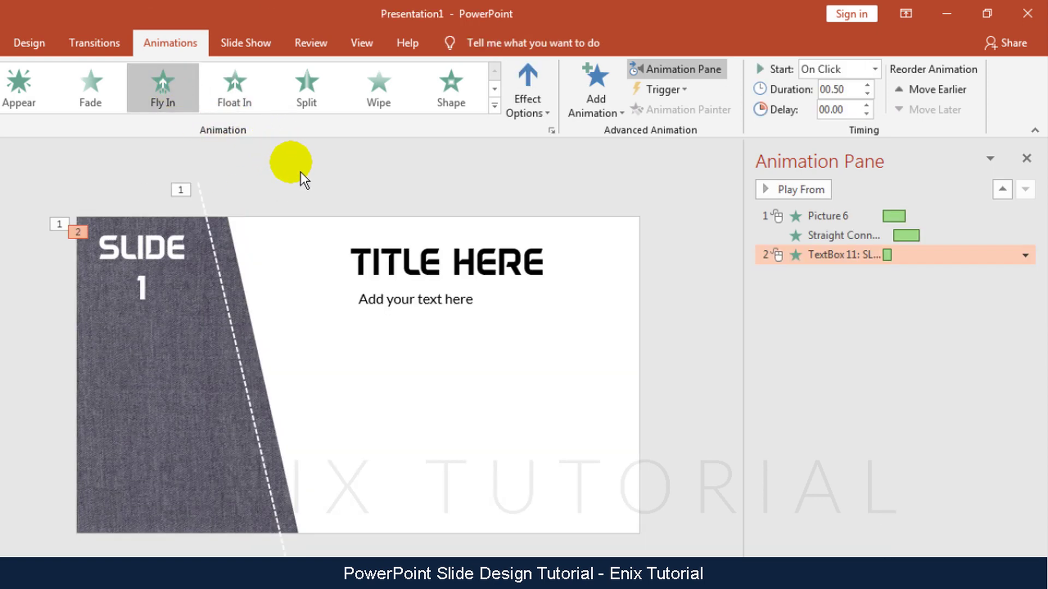
left_click(537, 112)
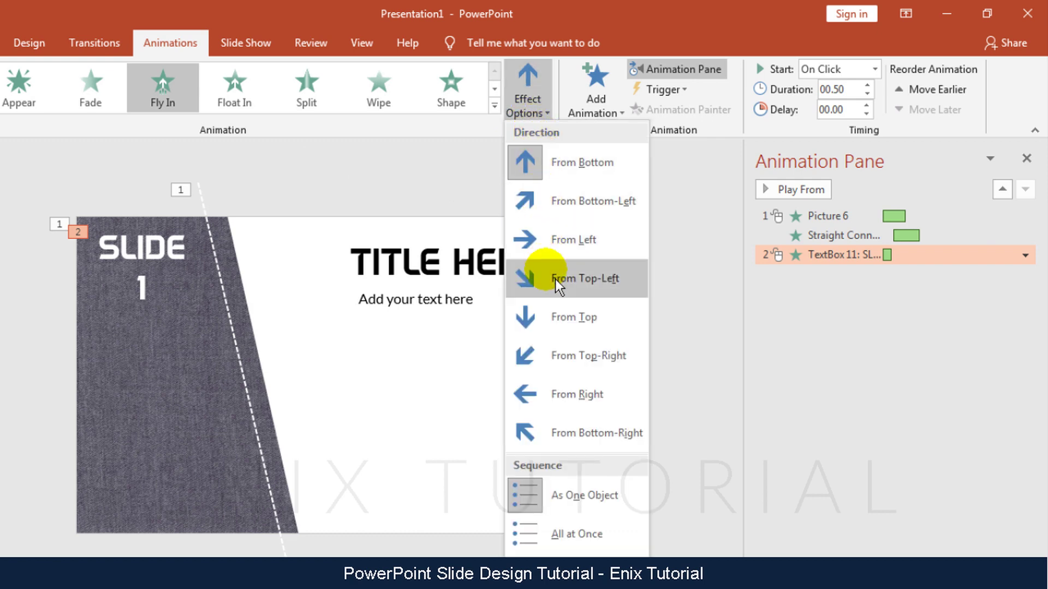
left_click(555, 320)
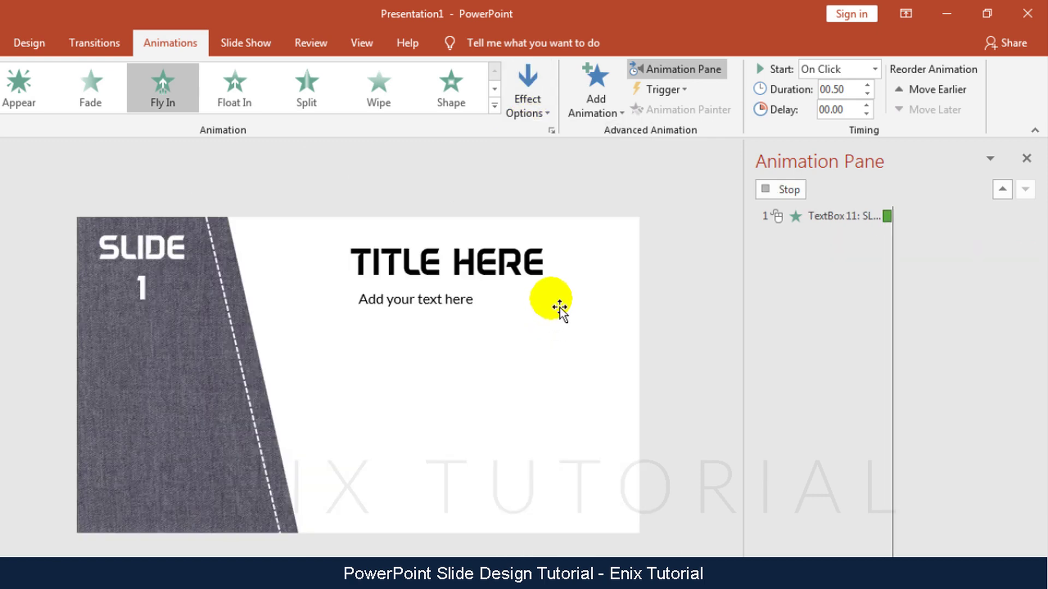
left_click(1024, 255)
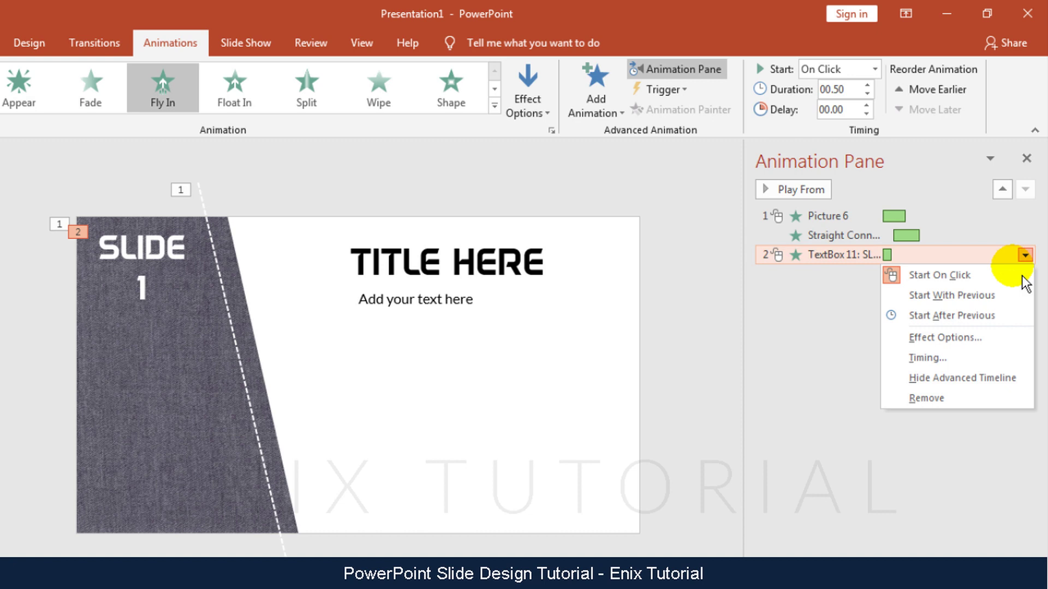
left_click(982, 295)
left_click(159, 302)
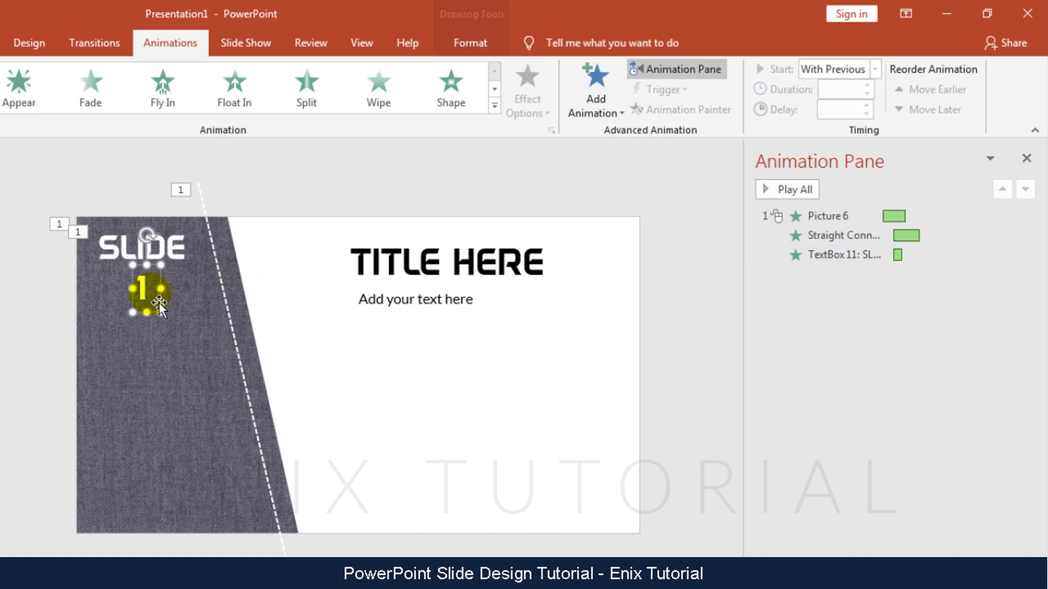
Step: Make the '1' fly in from the left, With Previous, after a 0.6 s delay
left_click(195, 105)
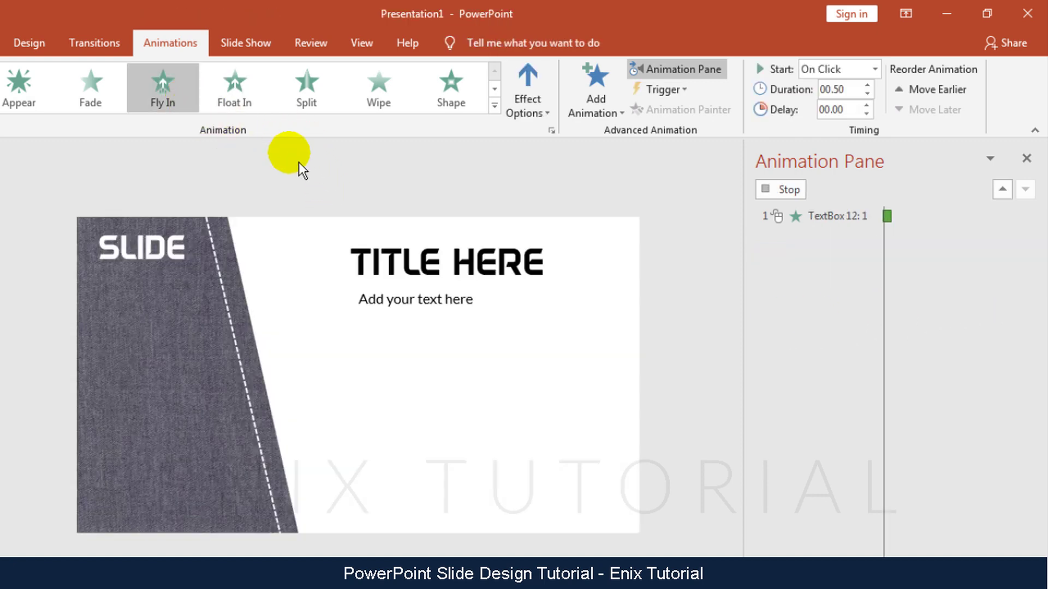
left_click(542, 111)
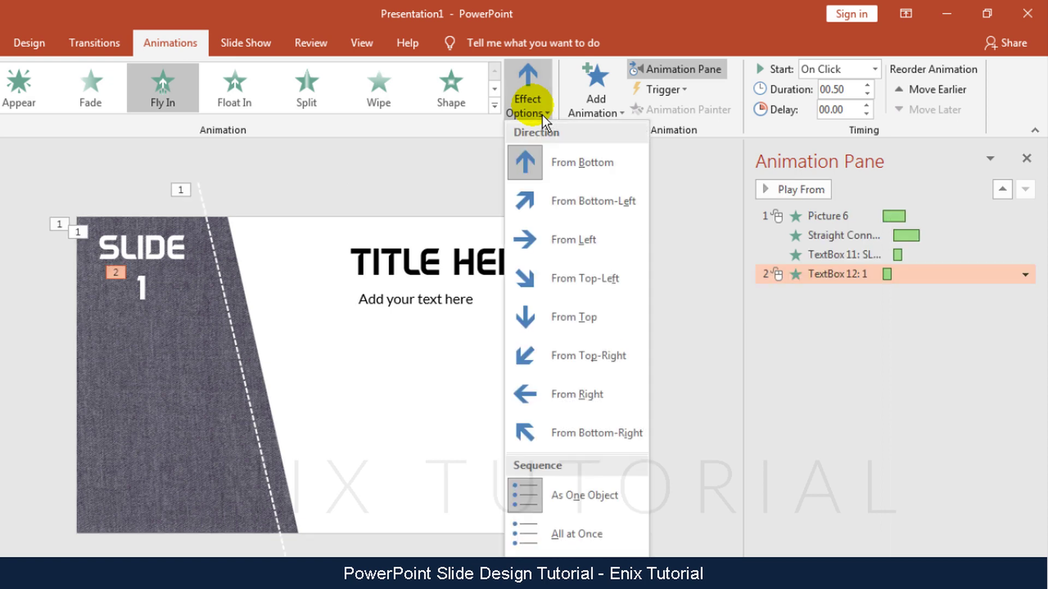
left_click(552, 248)
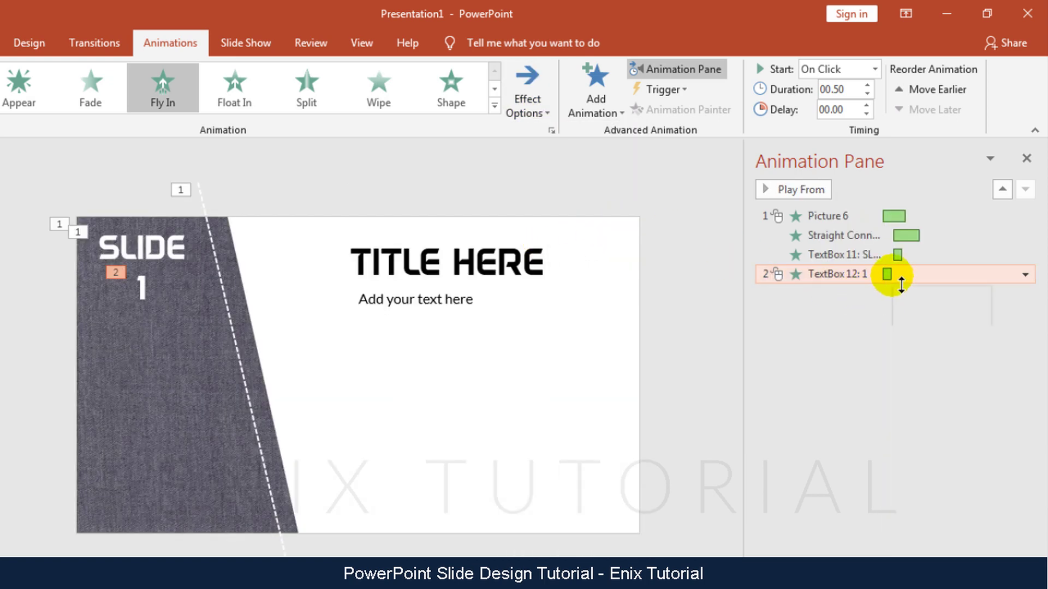
left_click(1026, 275)
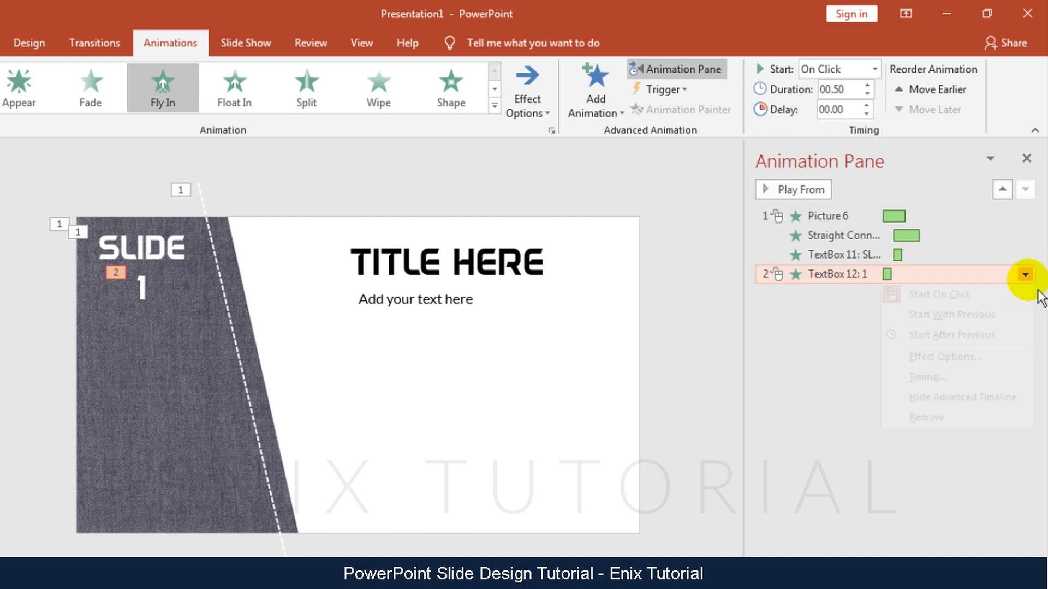
left_click(999, 315)
left_click_drag(894, 273, 906, 267)
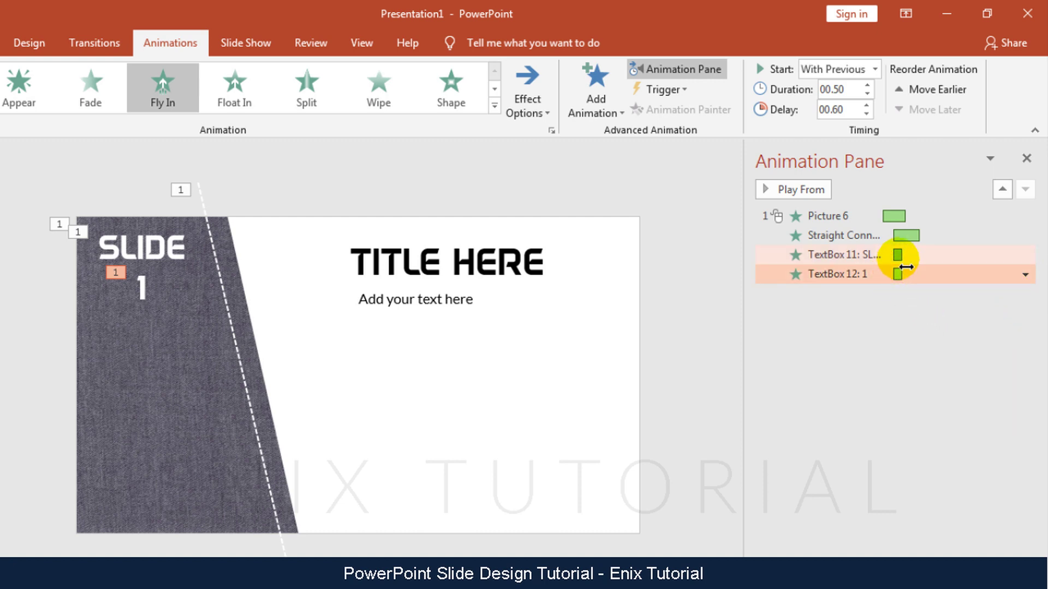
Step: Lengthen the SLIDE fly-in to 1.2 s and stretch the dashed stitch-line animation
left_click(909, 261)
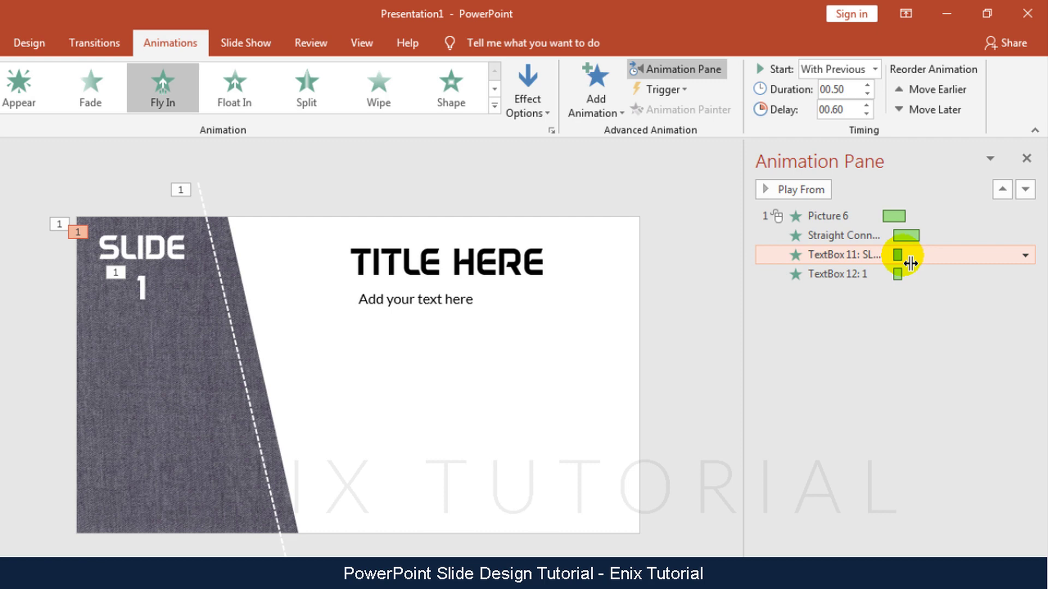
left_click(907, 264)
mouse_move(918, 264)
left_mouse_down()
mouse_move(910, 279)
mouse_move(921, 280)
left_mouse_up()
mouse_move(908, 278)
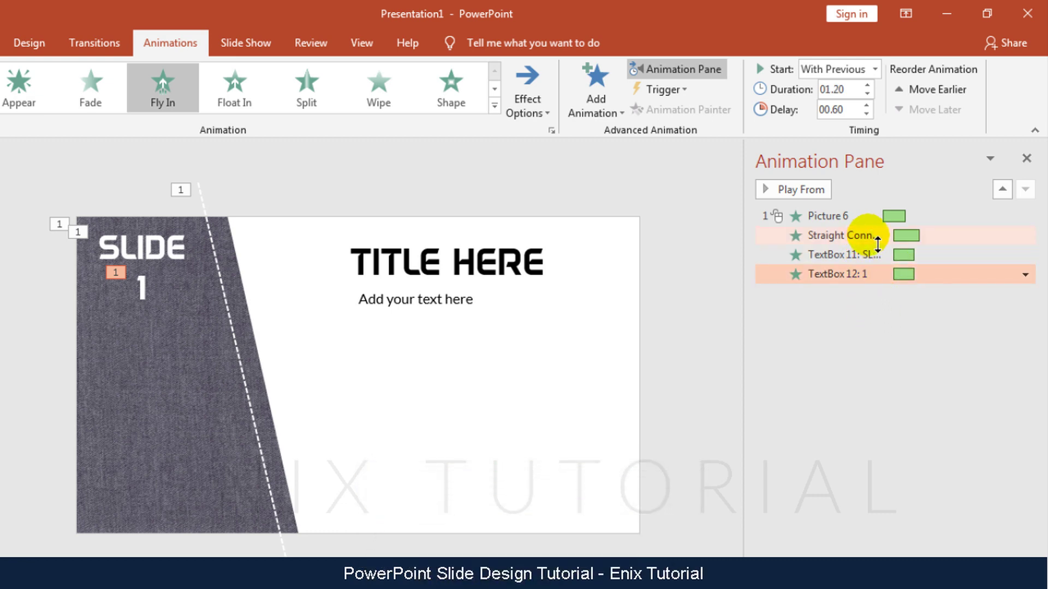
mouse_move(916, 244)
left_click_drag(913, 243, 935, 244)
left_click(775, 216)
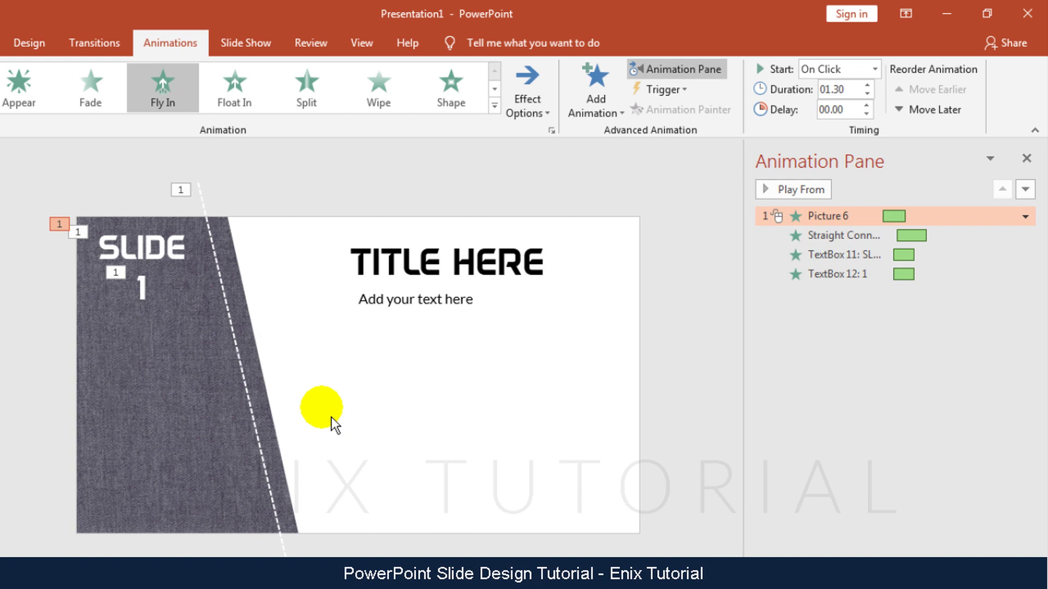
Step: Give the TITLE HERE box a Wipe entrance After Previous, stretched to end near 3.5 s
left_click(523, 261)
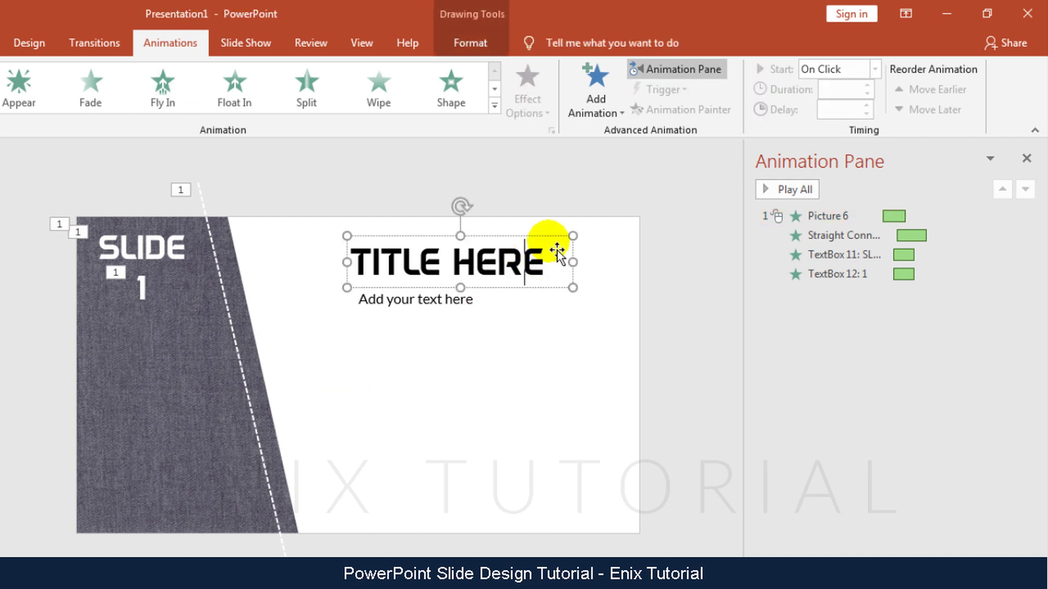
left_click(558, 247)
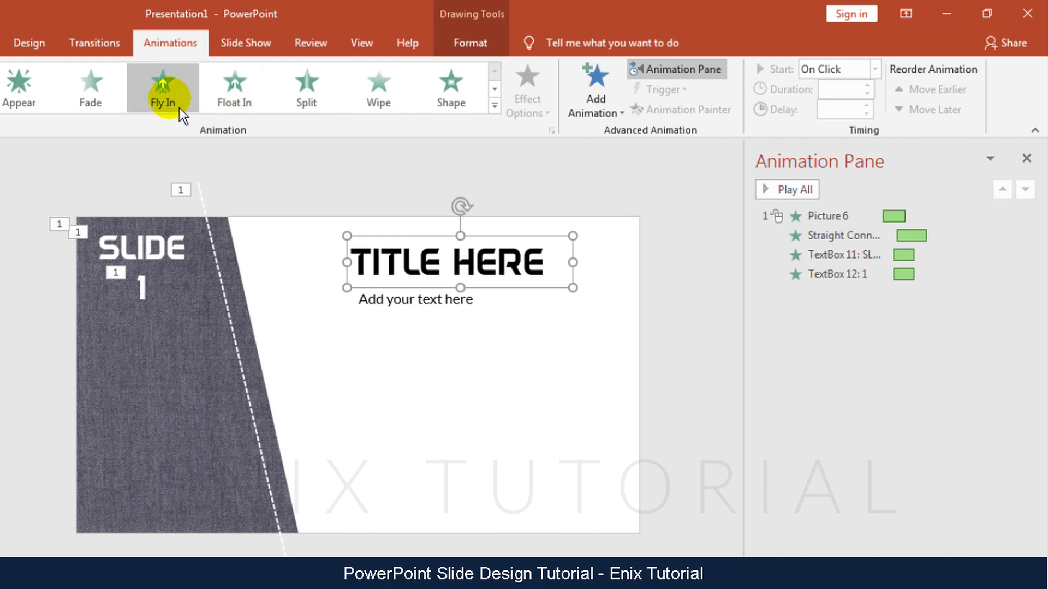
left_click(392, 105)
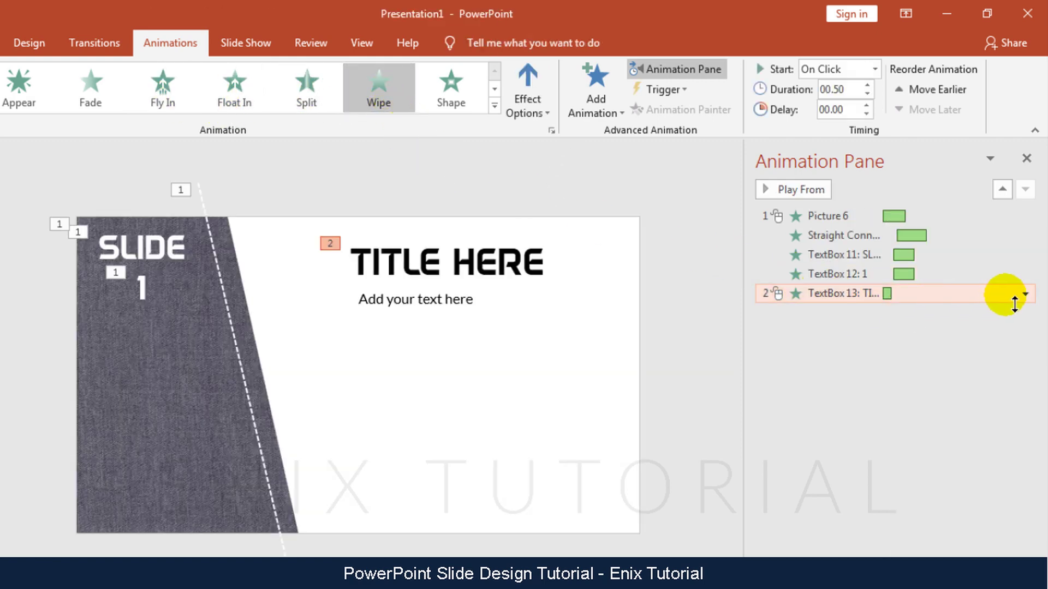
left_click(1024, 295)
left_click(999, 355)
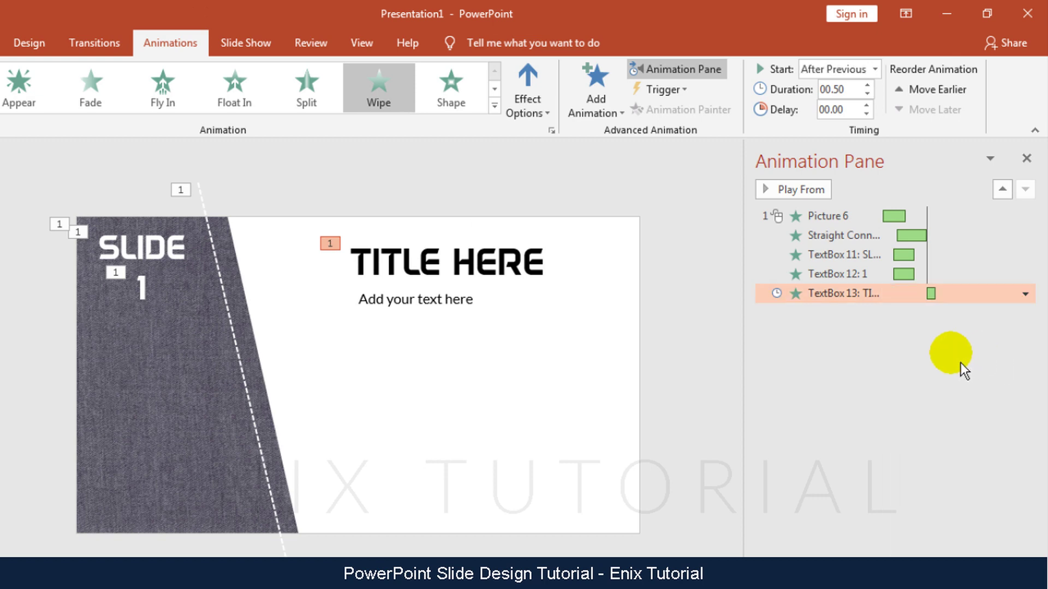
left_click_drag(935, 296, 952, 304)
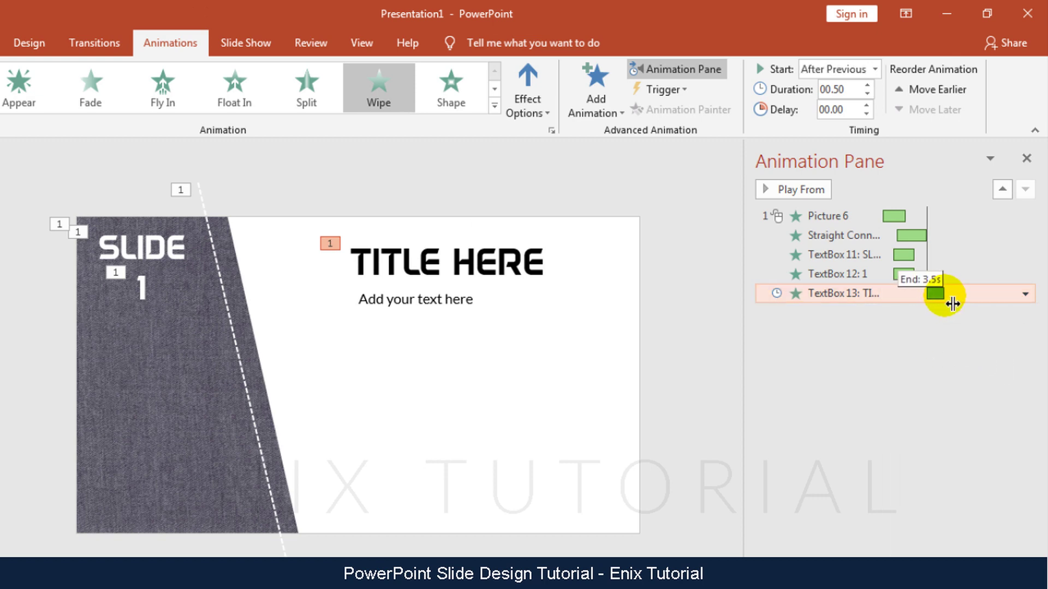
Step: Give 'Add your text here' a Wipe With Previous, delayed 0.3 s and lasting 1 second
left_click(482, 301)
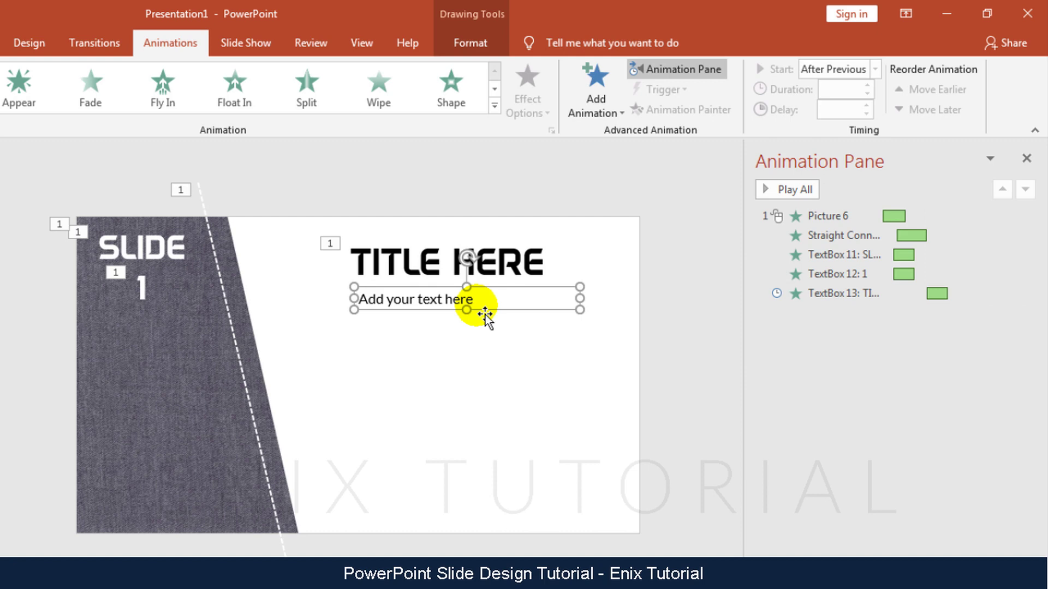
left_click(382, 101)
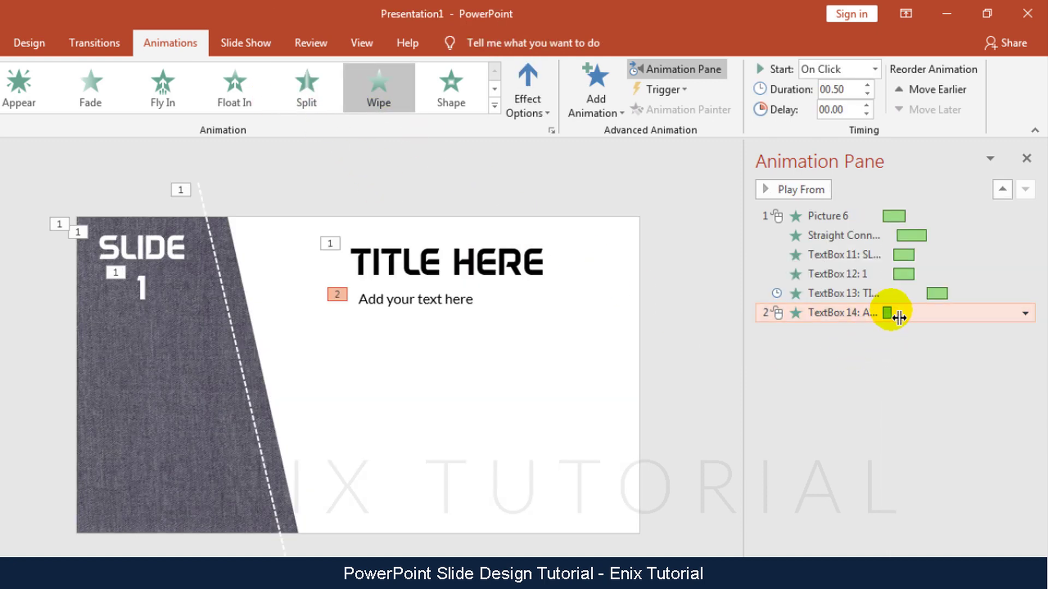
left_click(1025, 313)
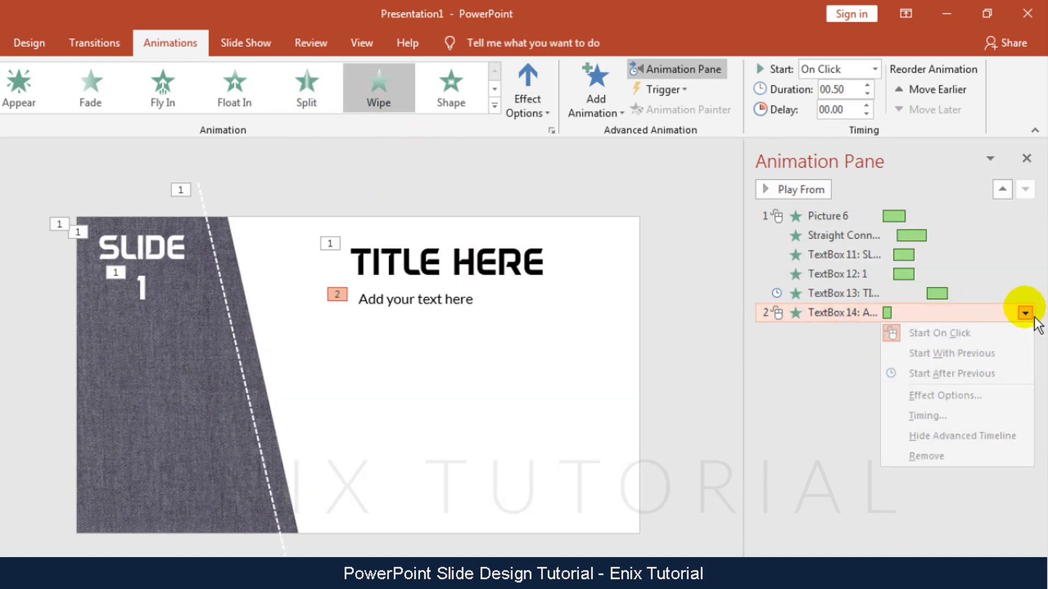
left_click(974, 371)
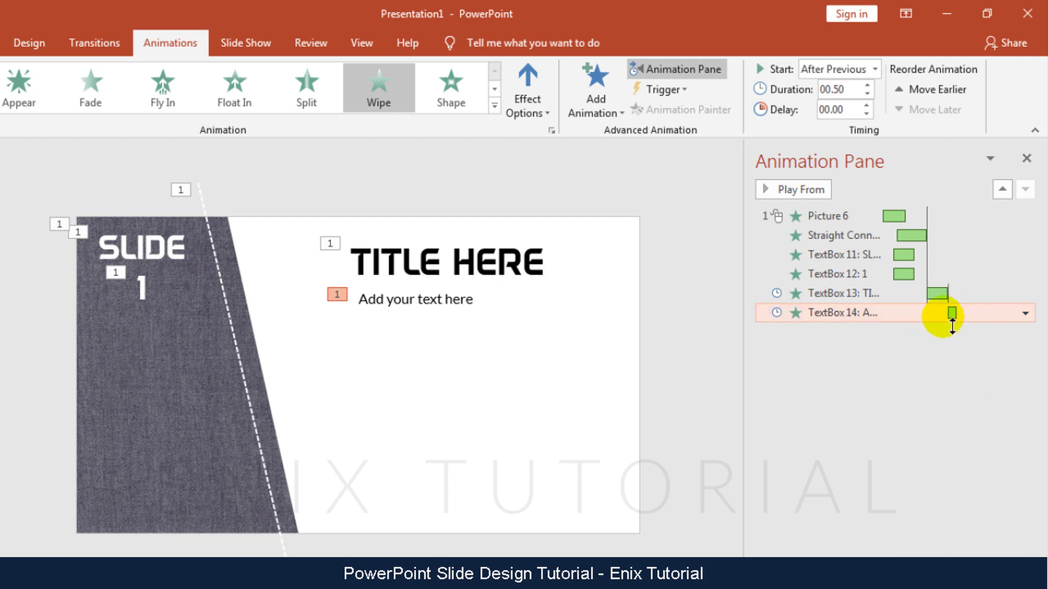
left_click(1024, 313)
left_click(978, 352)
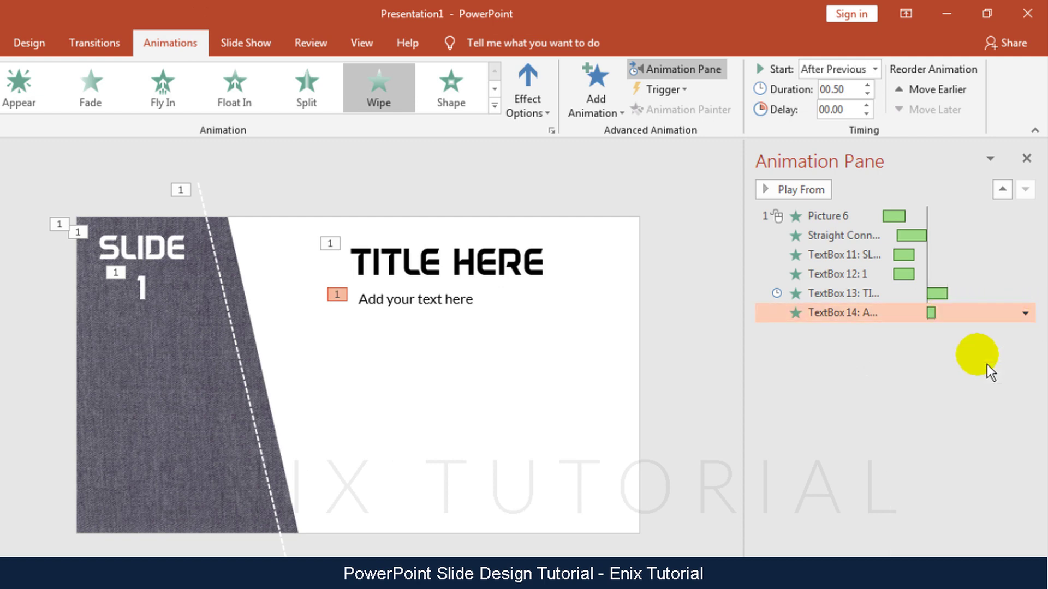
left_click_drag(934, 313, 947, 319)
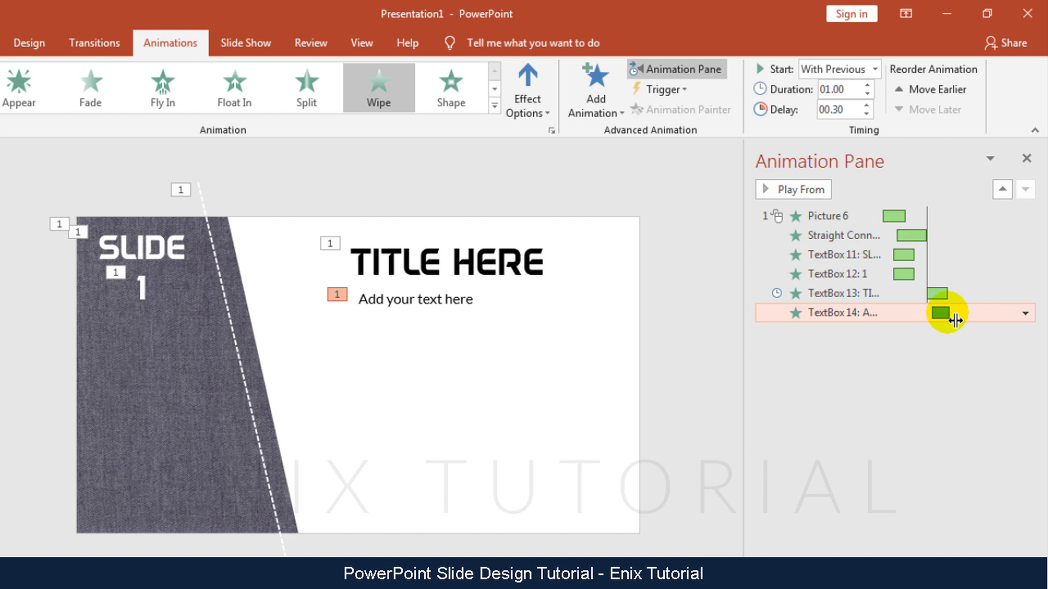
Step: Shift the '1' fly-in start from 0.6 s to 1.0 s and preview the full animation sequence
left_click(793, 215)
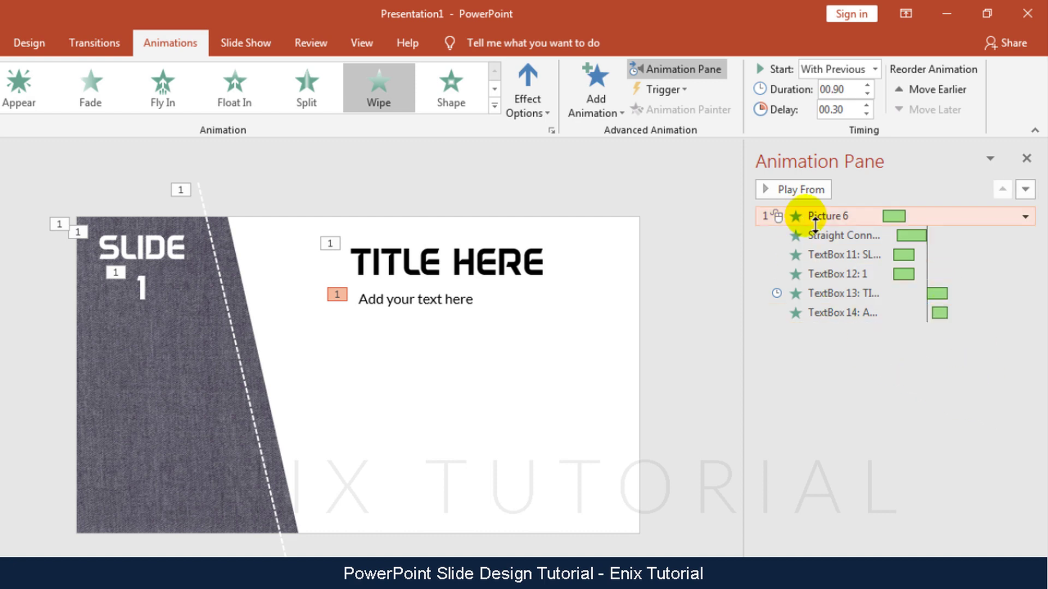
left_click(817, 194)
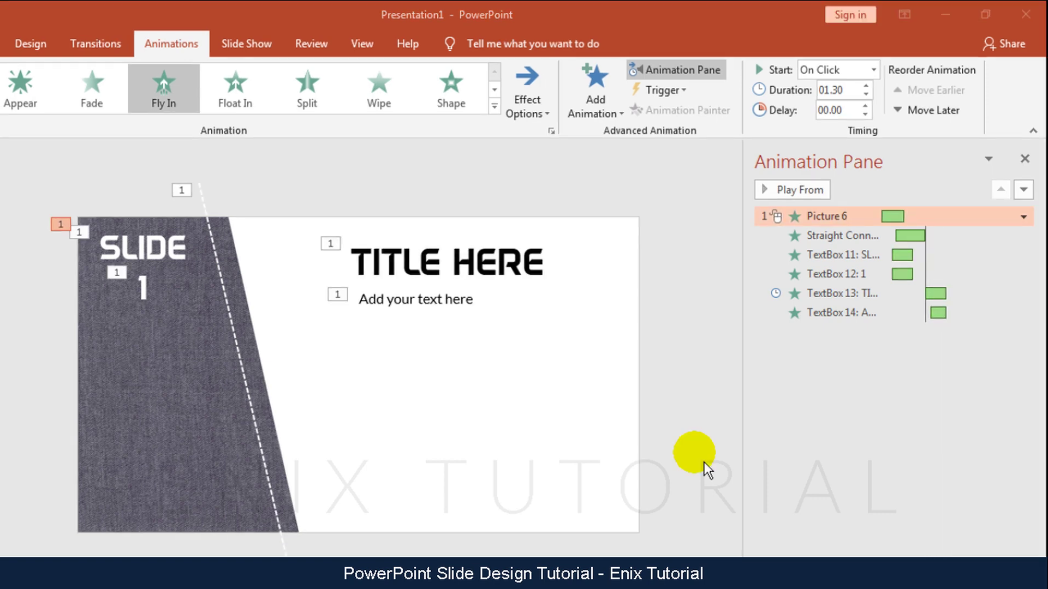
left_click(834, 275)
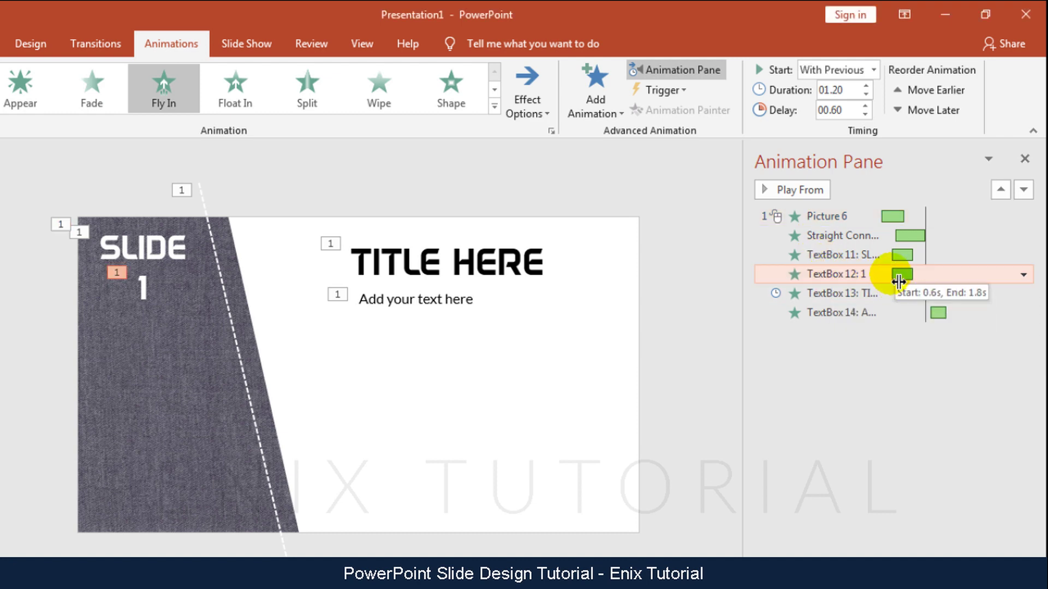
left_click_drag(898, 281, 907, 285)
left_click(859, 219)
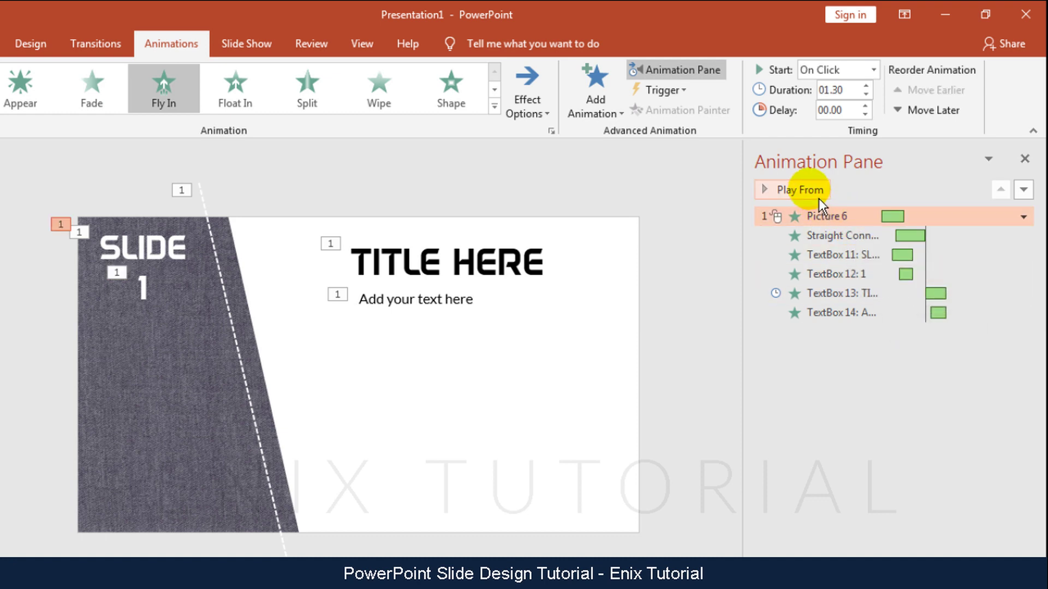
left_click(797, 190)
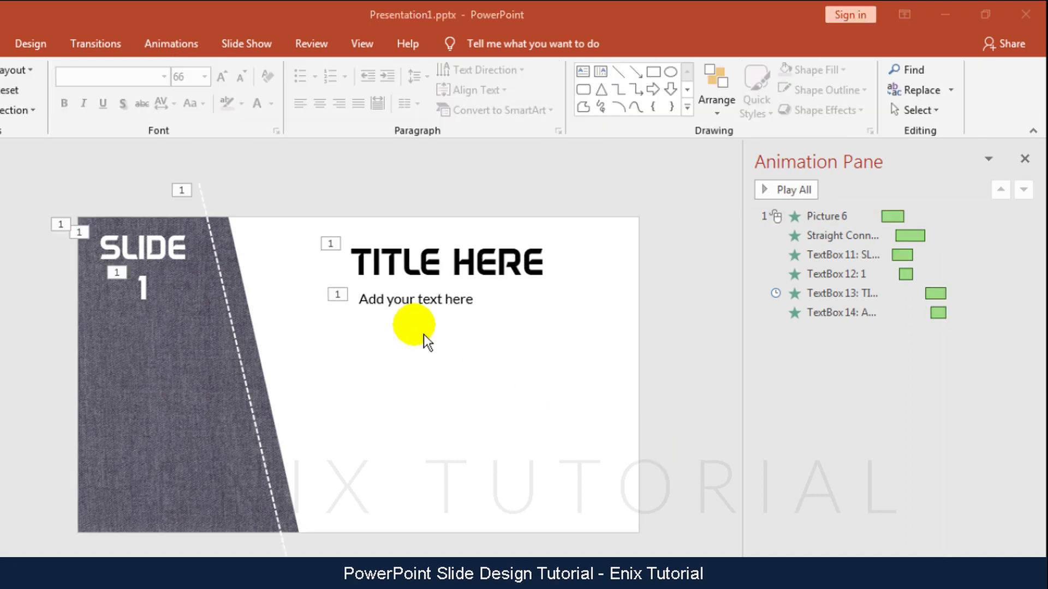
Step: Select the TITLE HERE box and open the Home tab's Font Color choices
left_click(457, 243)
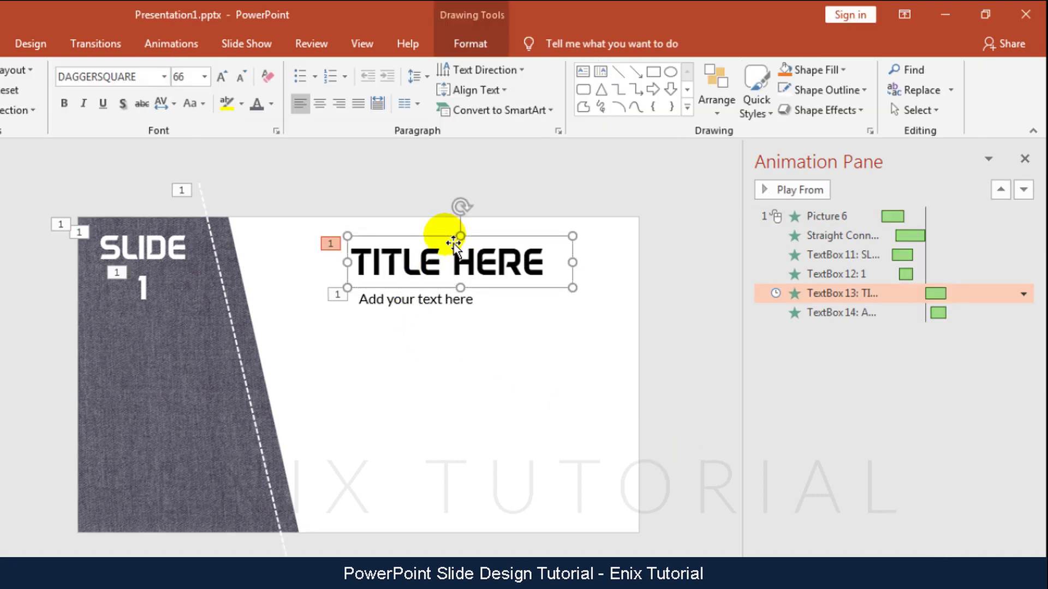
left_click(282, 109)
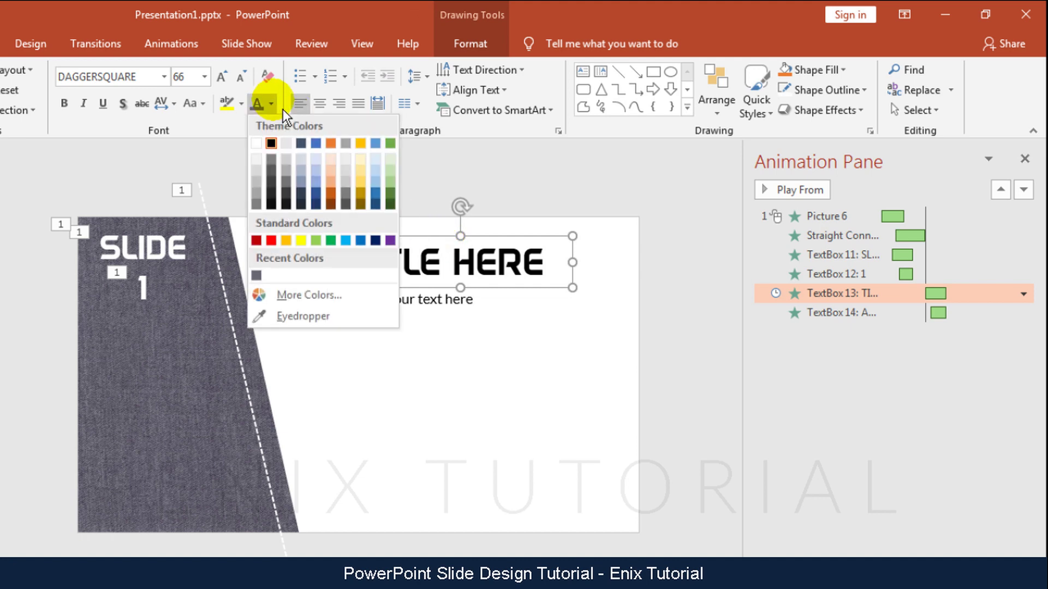